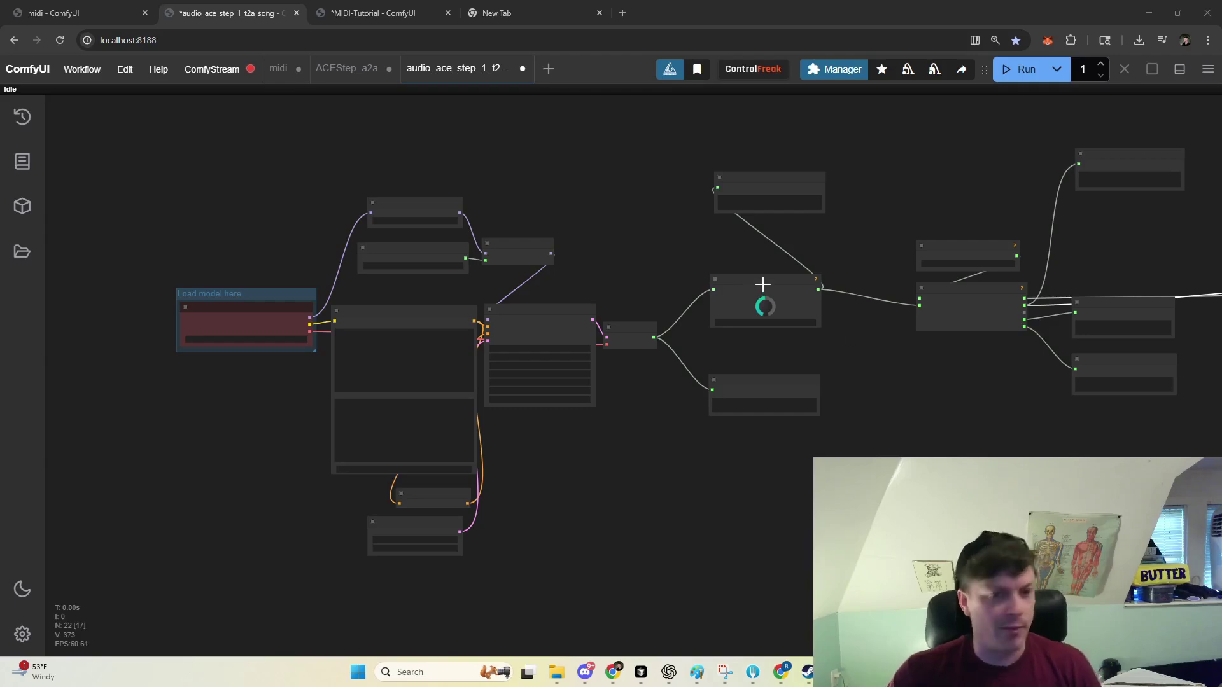
Examine the audio workflow's Load Checkpoint node and the model sampling and latent operation nodes feeding the KSampler.
left_click_drag(686, 247, 825, 211)
scroll(411, 306, "up", 6)
left_click_drag(469, 389, 272, 398)
scroll(276, 399, "down", 3)
scroll(278, 382, "up", 2)
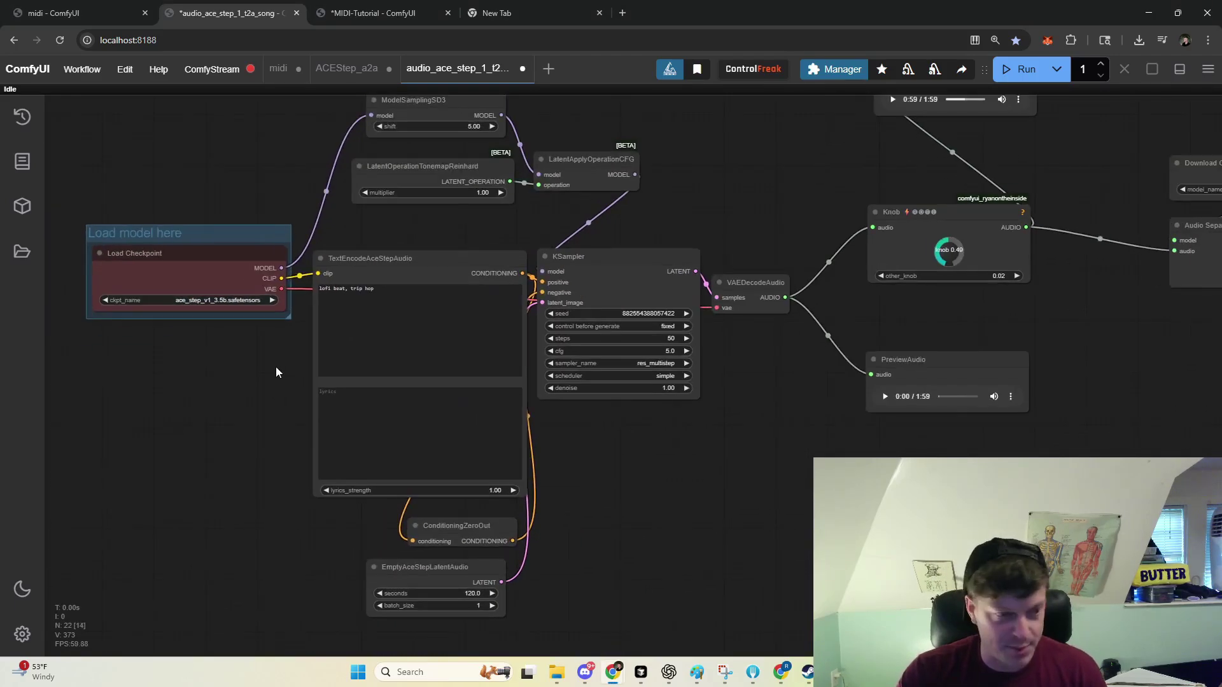
mouse_move(219, 278)
left_mouse_down()
mouse_move(221, 267)
mouse_move(212, 275)
left_mouse_up()
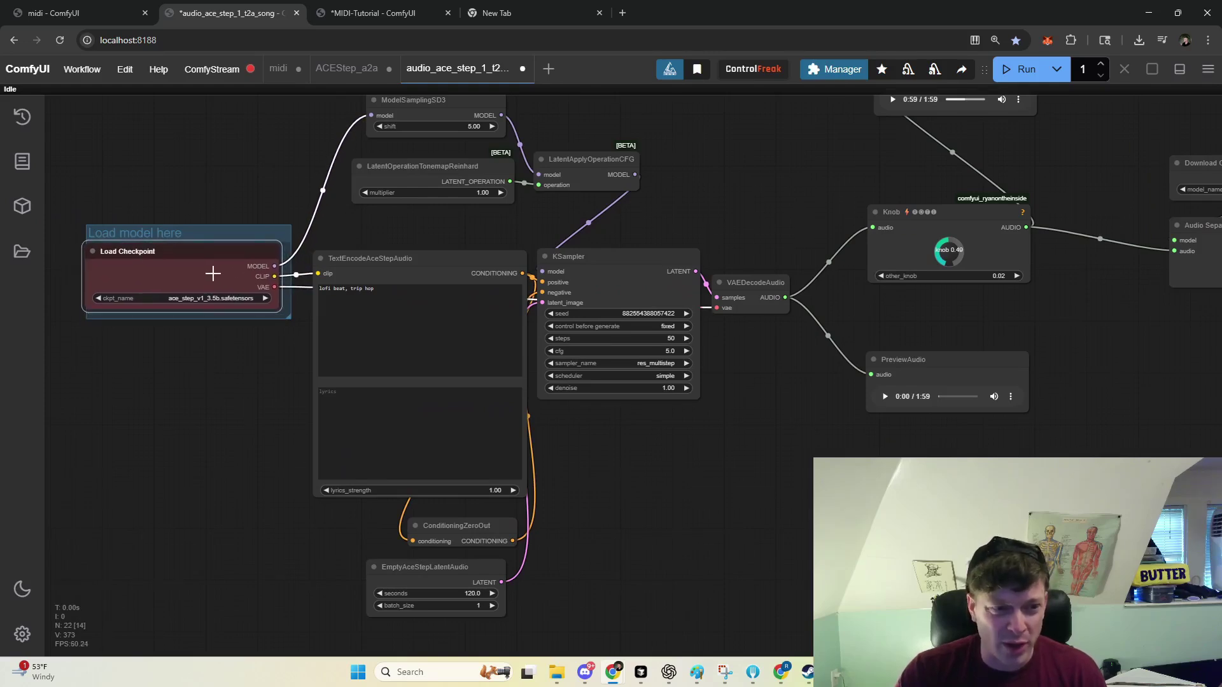
left_click_drag(213, 328, 204, 475)
left_click_drag(481, 314, 465, 319)
left_click_drag(560, 317, 582, 319)
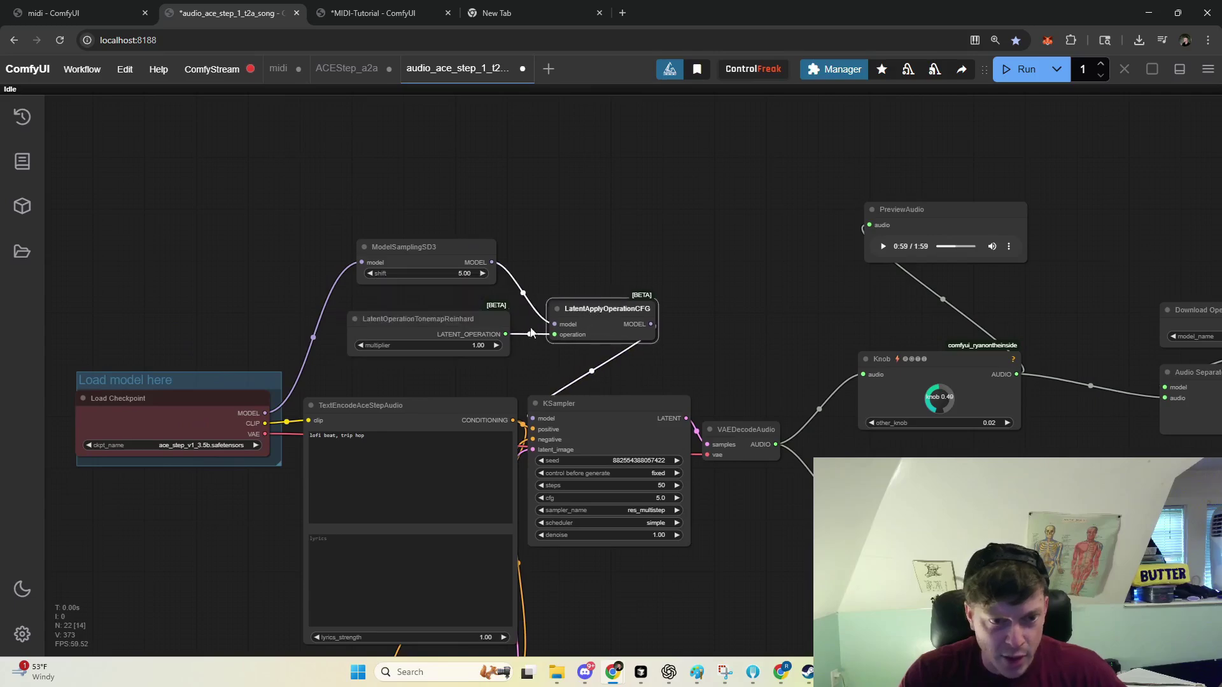
scroll(405, 356, "up", 4)
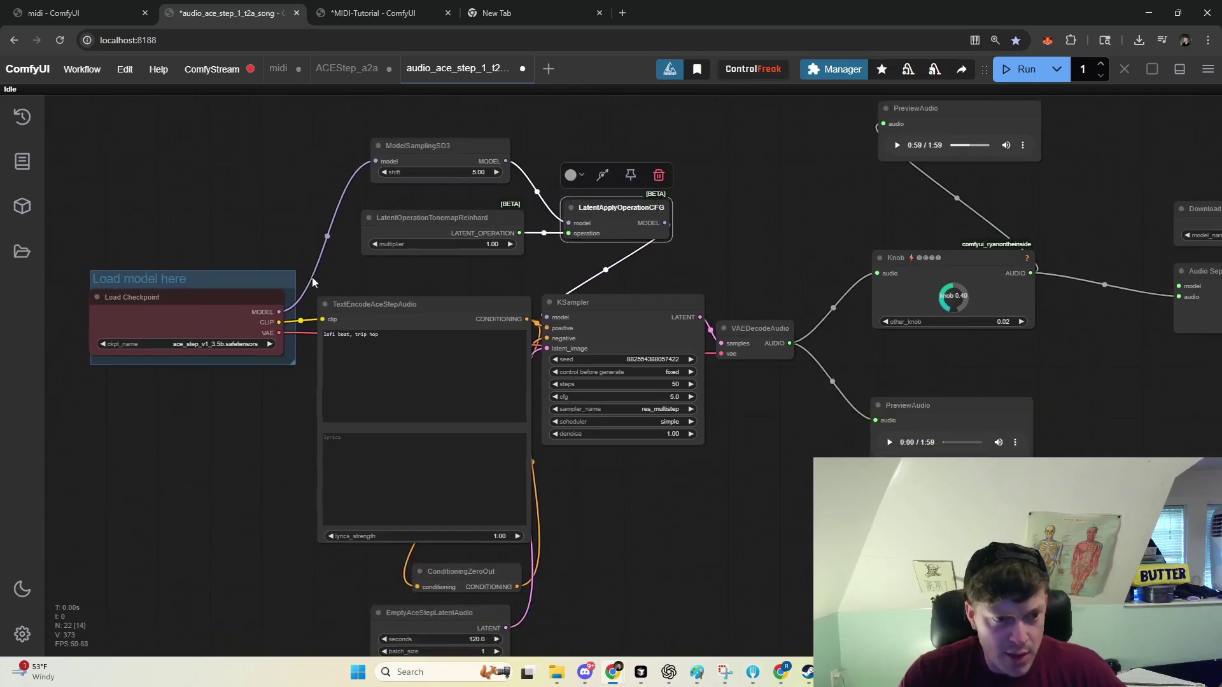
Examine the style prompt and lyrics fields of the TextEncodeAceStepAudio node and its neighbouring nodes.
left_click(379, 315)
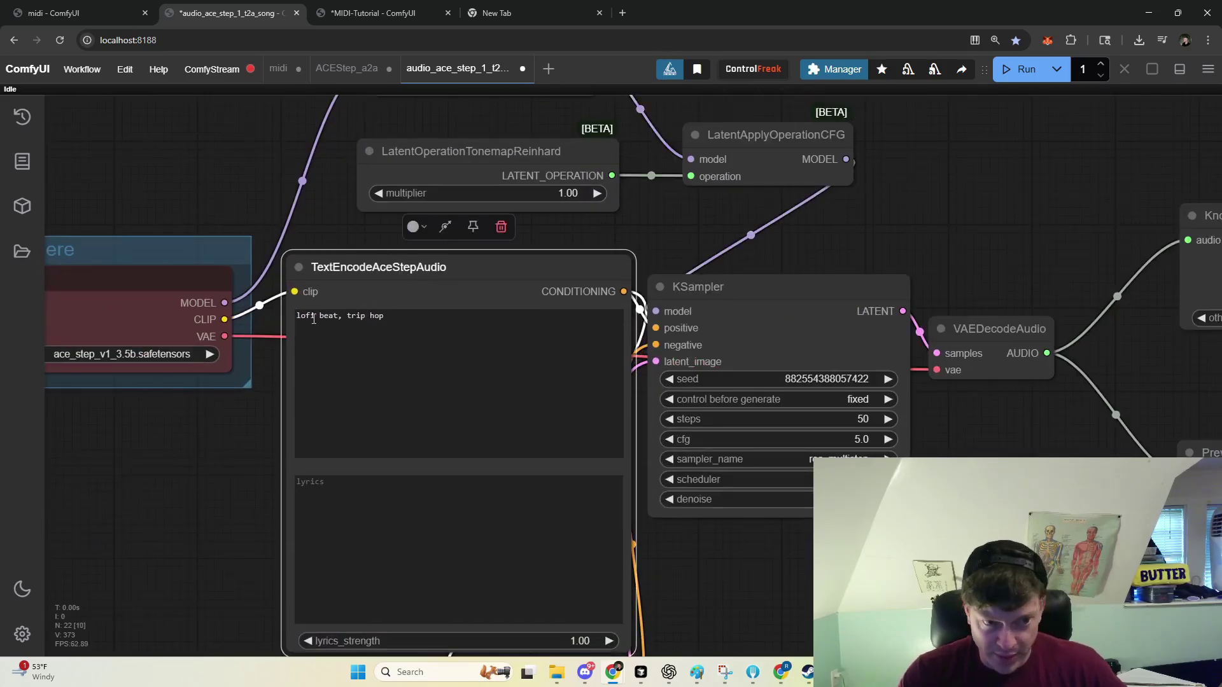
left_click_drag(313, 318, 406, 321)
left_click_drag(202, 487, 199, 384)
scroll(210, 407, "down", 3)
scroll(251, 392, "up", 5)
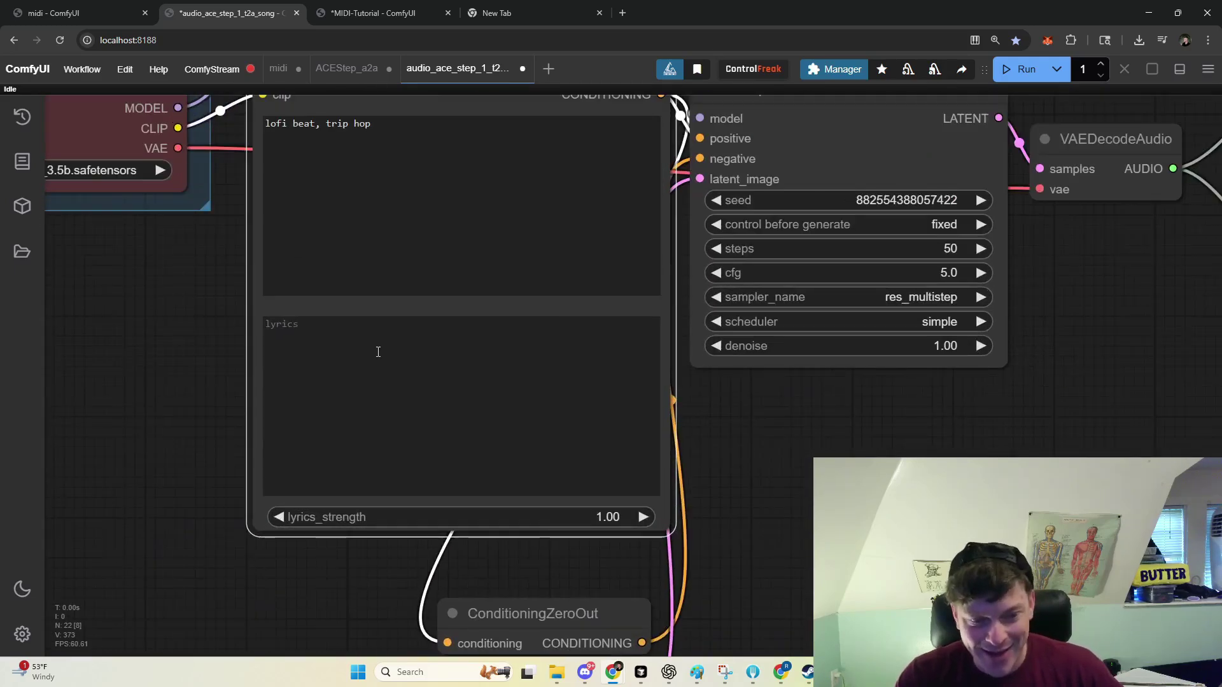
scroll(382, 350, "down", 3)
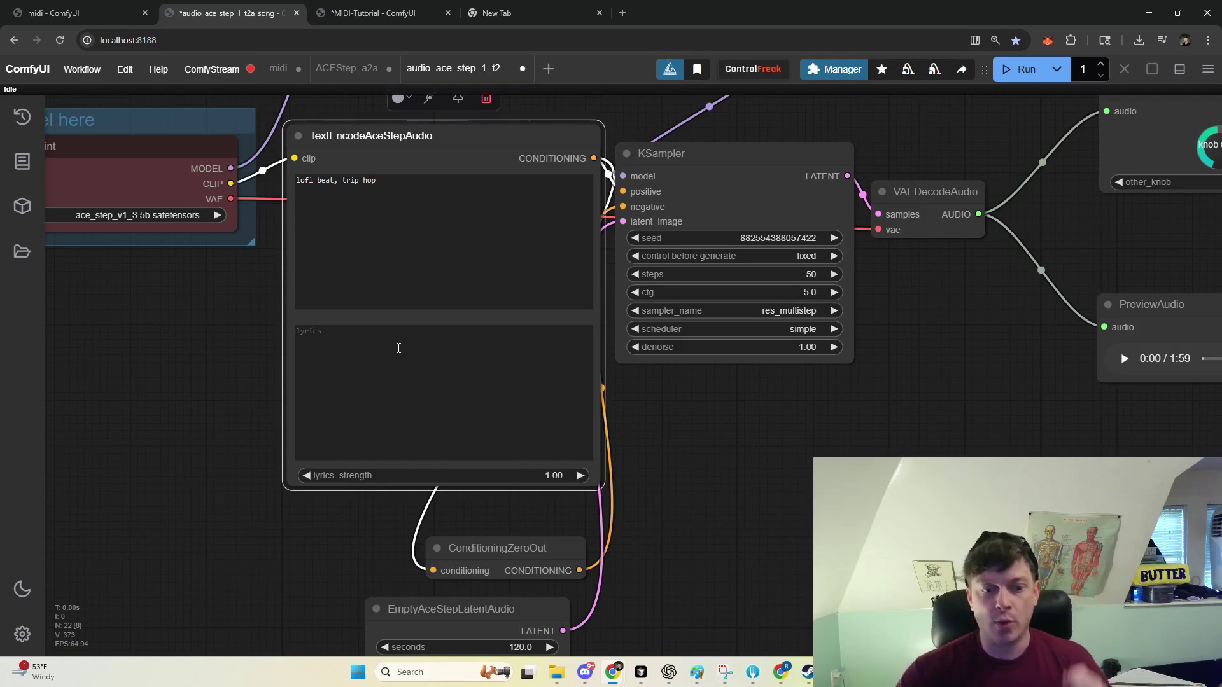
scroll(778, 537, "down", 4)
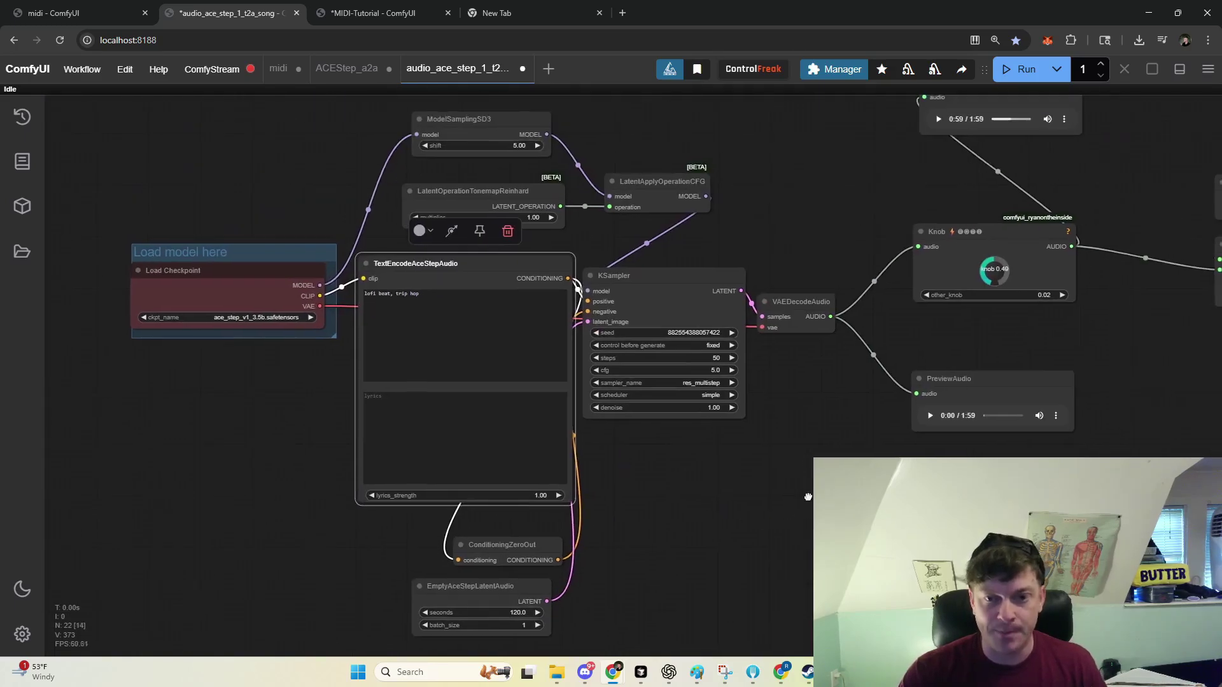
Run the workflow once to generate audio from the "lofi beat, trip hop" prompt.
scroll(655, 368, "up", 4)
left_click(649, 314)
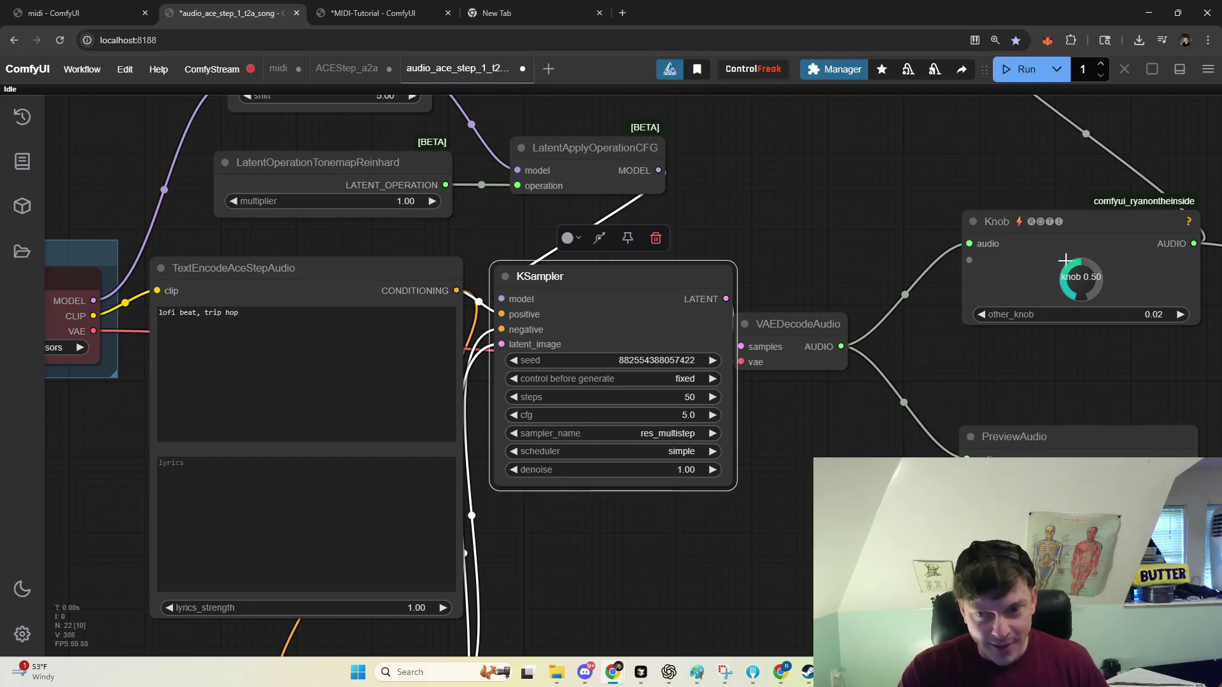
scroll(1074, 261, "up", 1)
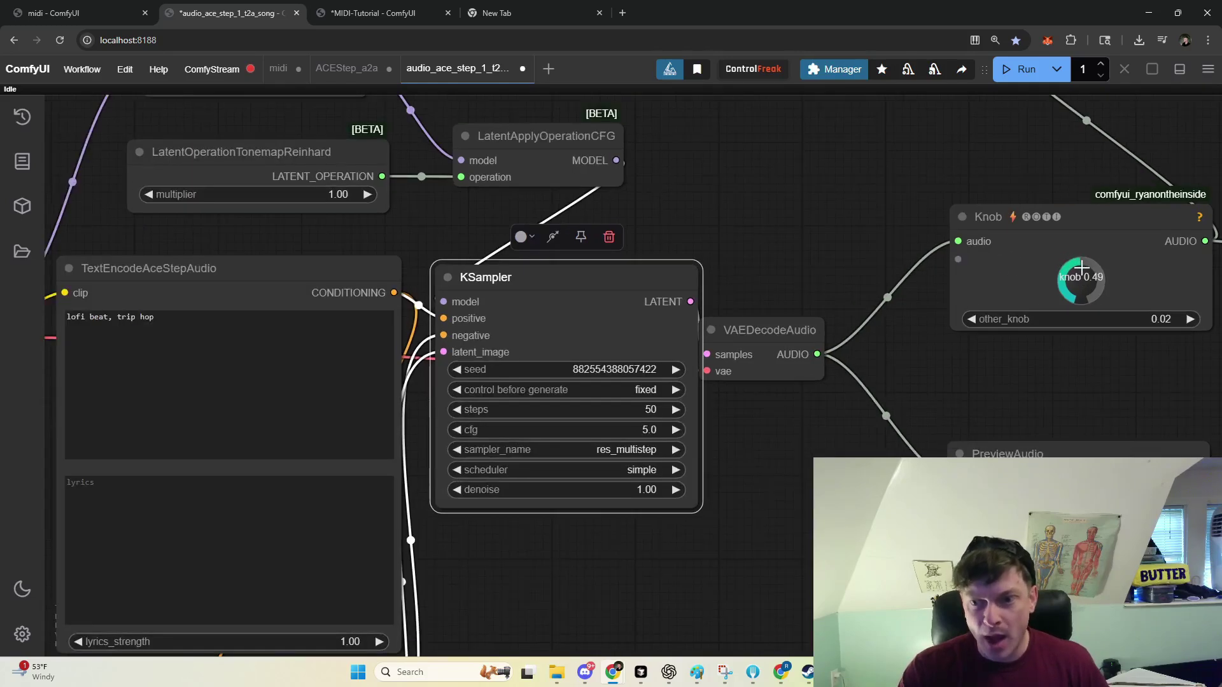
scroll(1076, 259, "down", 1)
left_click(1012, 77)
scroll(899, 242, "down", 2)
scroll(885, 239, "down", 1)
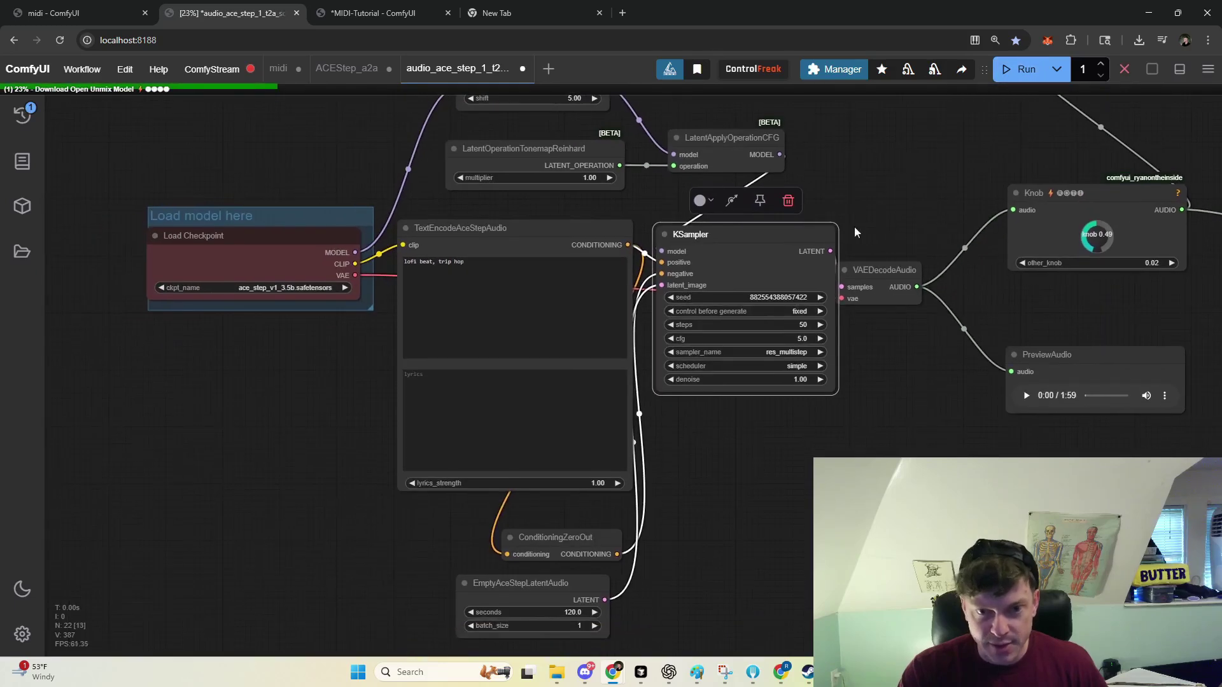
Move the VAEDecodeAudio node clear of the KSampler and shift the Knob node slightly toward it.
left_click_drag(888, 271, 923, 266)
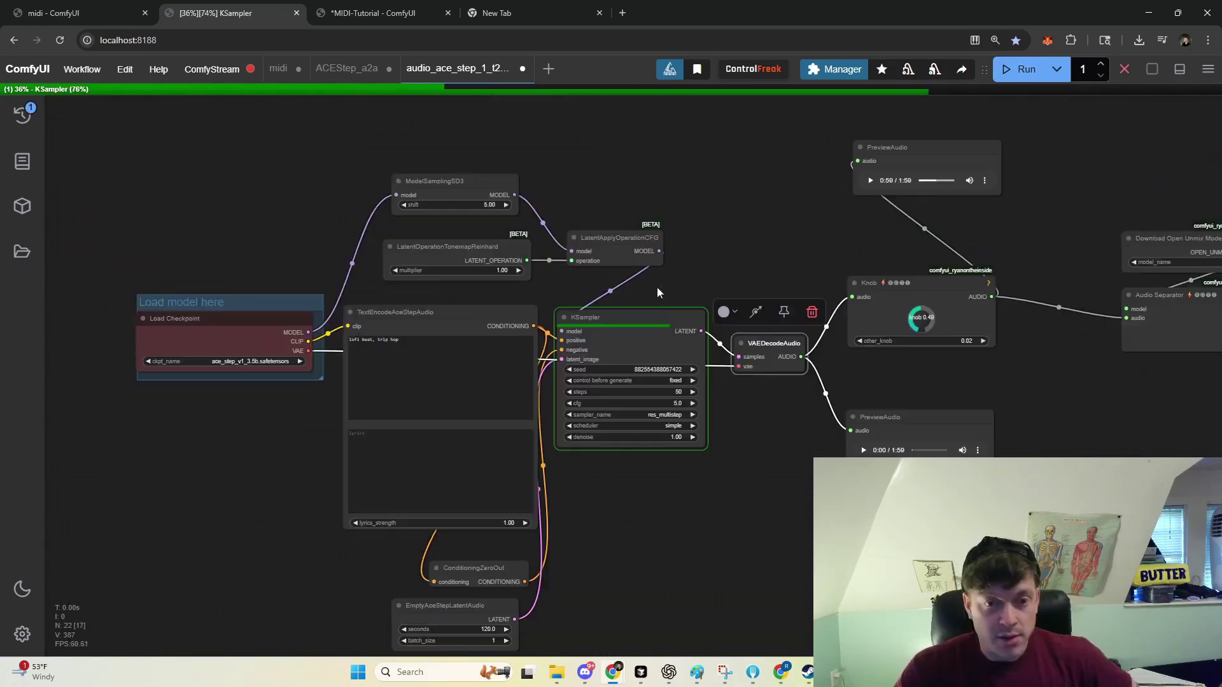
mouse_move(774, 355)
left_mouse_down()
mouse_move(777, 341)
mouse_move(773, 353)
left_mouse_up()
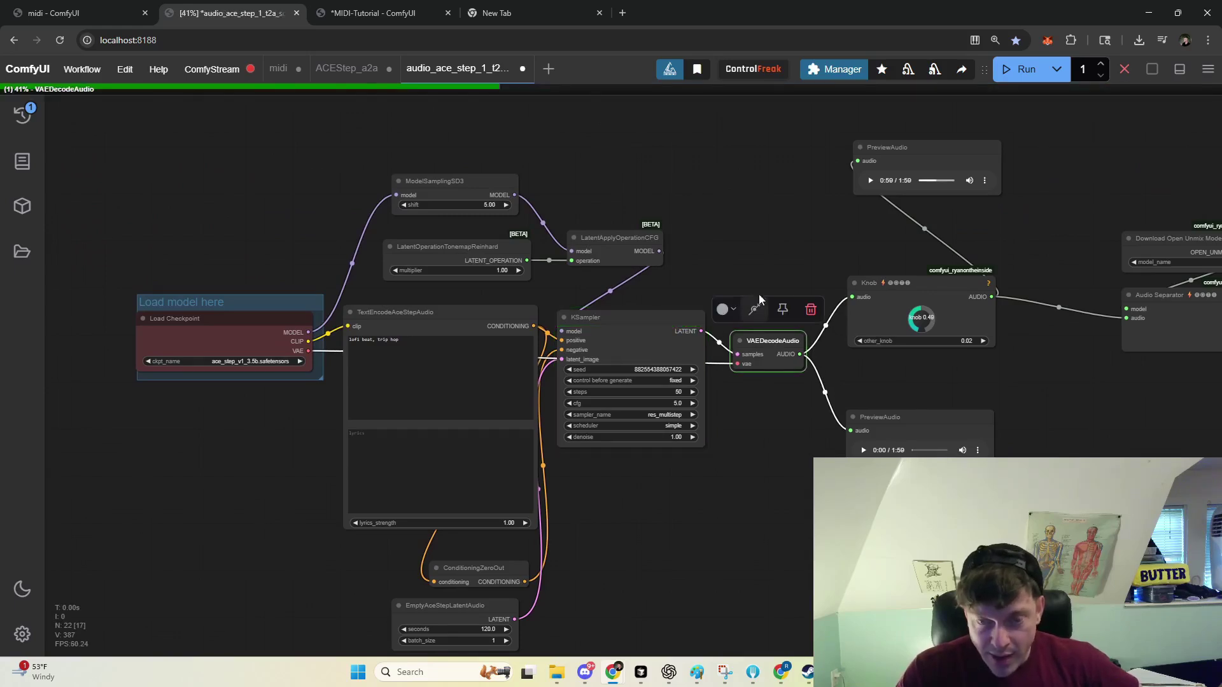
left_click_drag(792, 254, 705, 262)
scroll(704, 262, "up", 2)
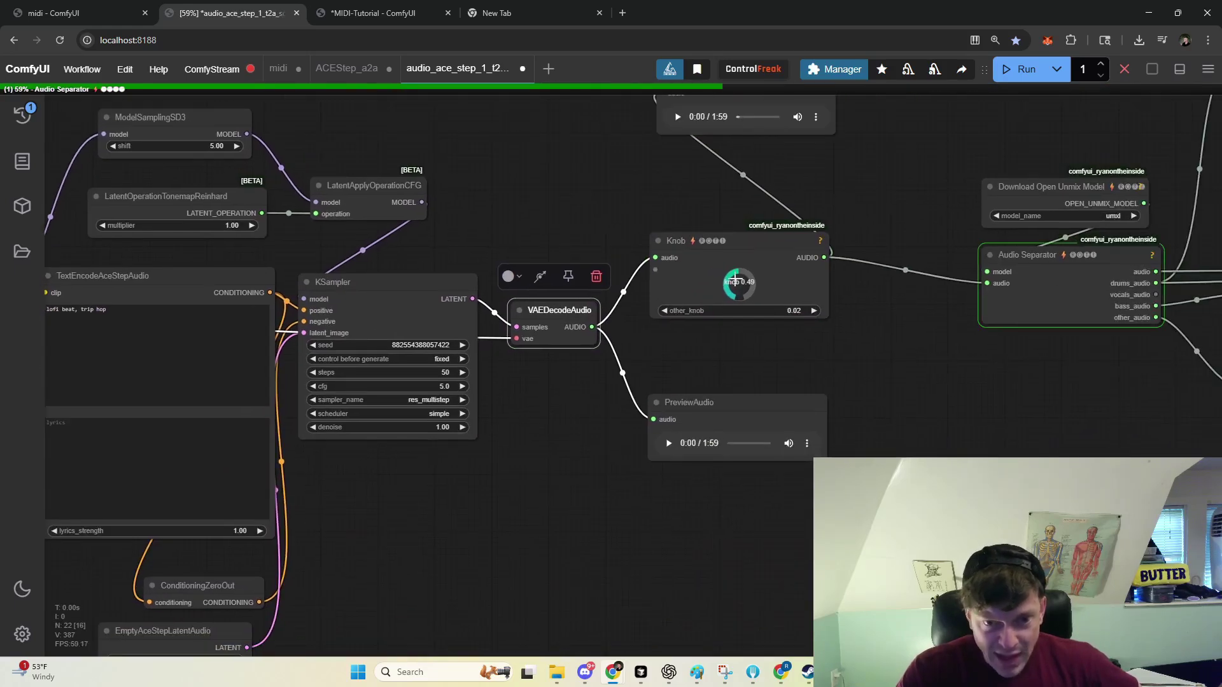
left_click_drag(784, 245, 777, 248)
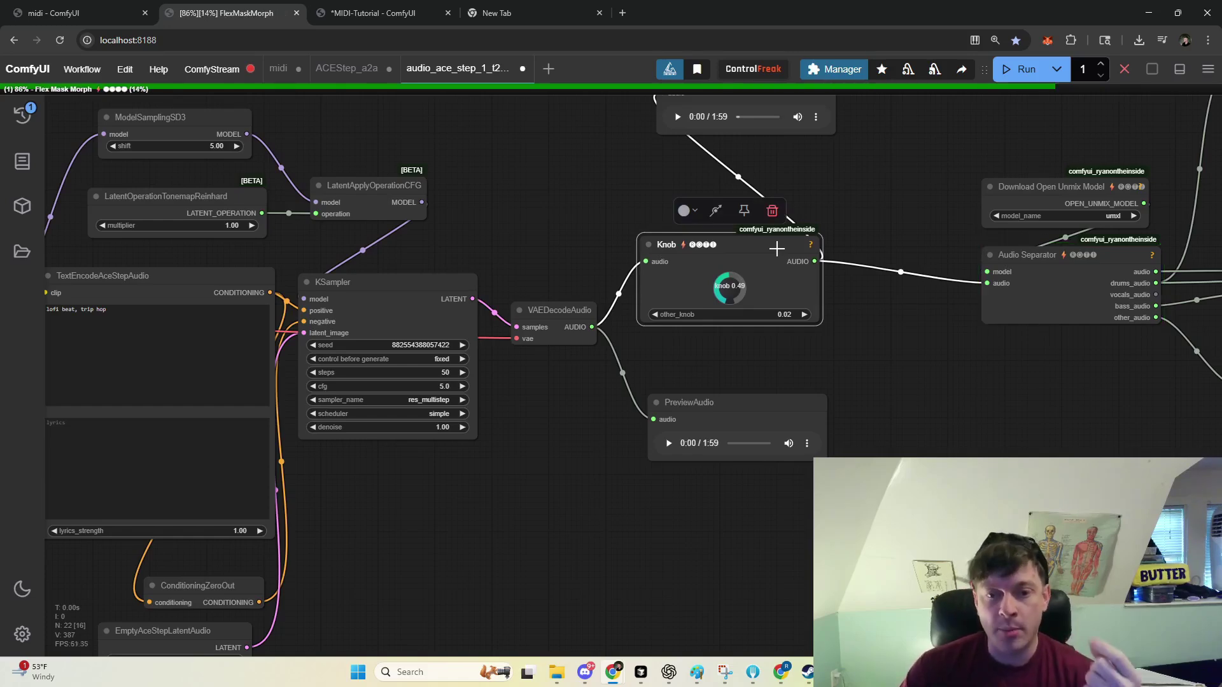
Play a passage around 0:31 in the preview of the decoded audio and around 0:38 in the Knob output's preview.
left_click_drag(860, 212, 862, 255)
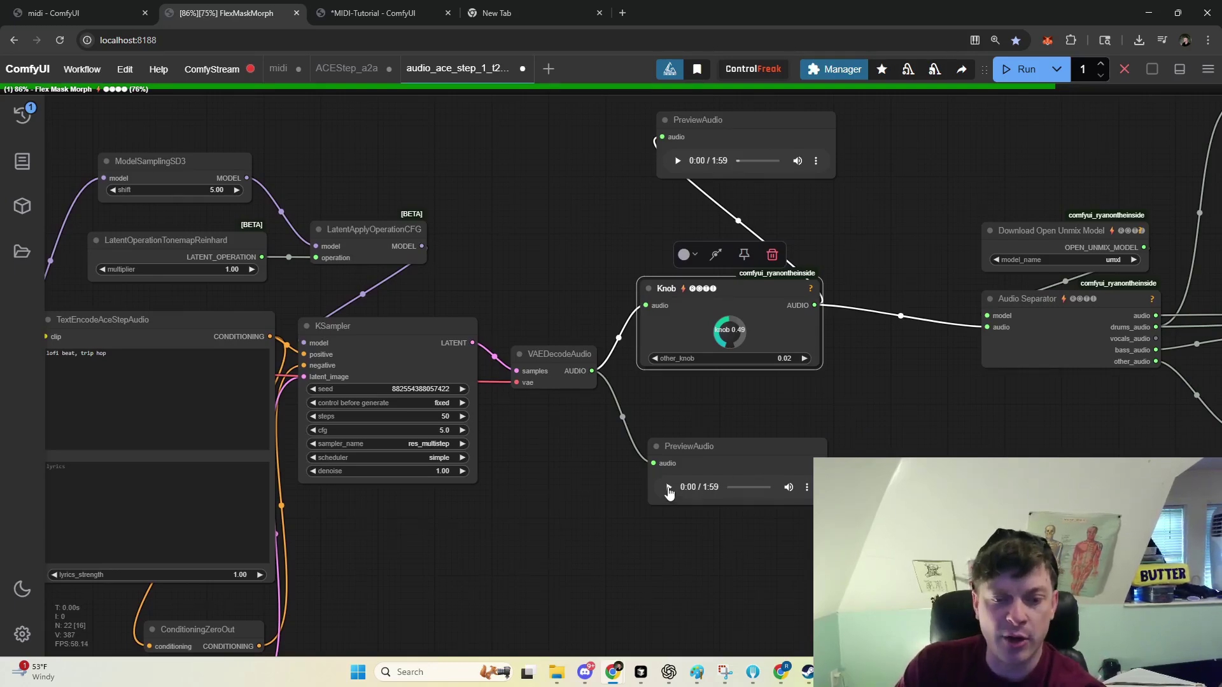
left_click(668, 488)
left_click_drag(732, 491, 746, 495)
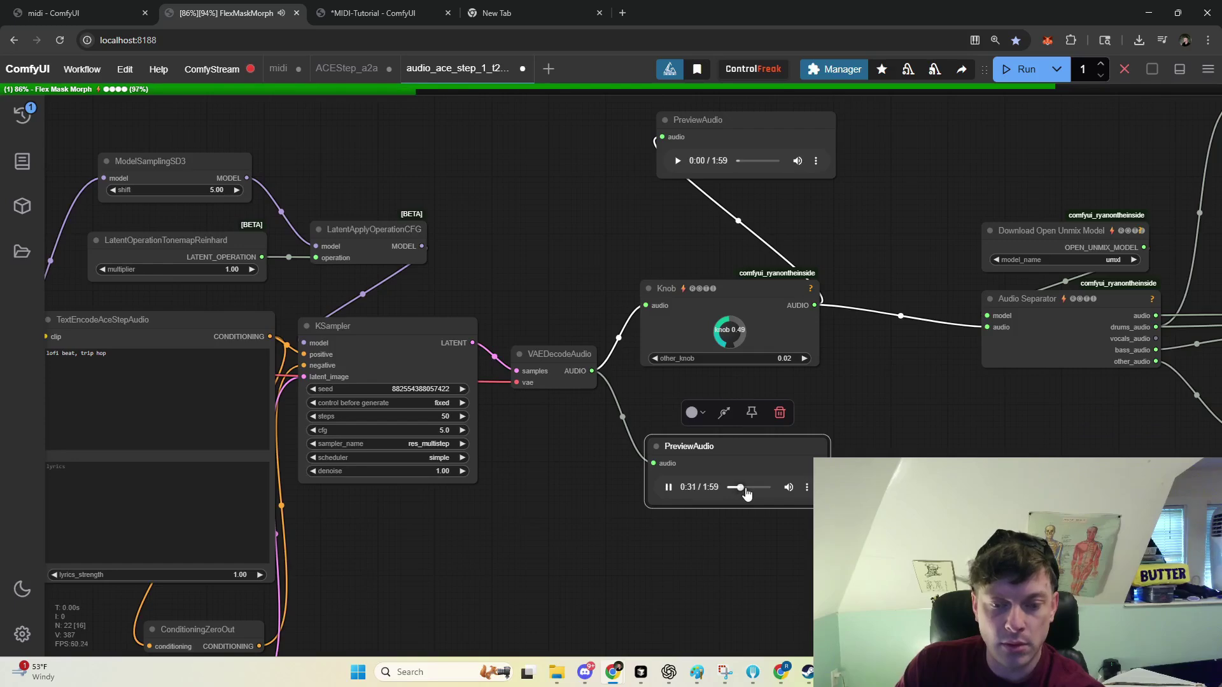
left_click(669, 488)
left_click(677, 161)
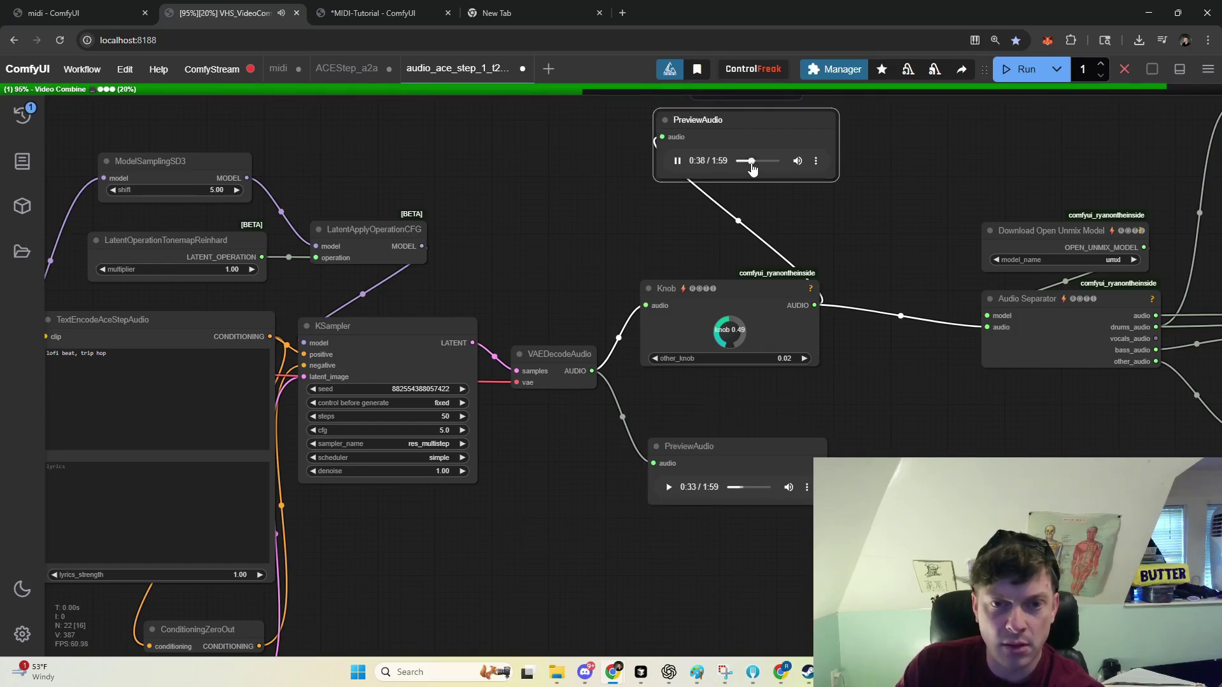
left_click(678, 161)
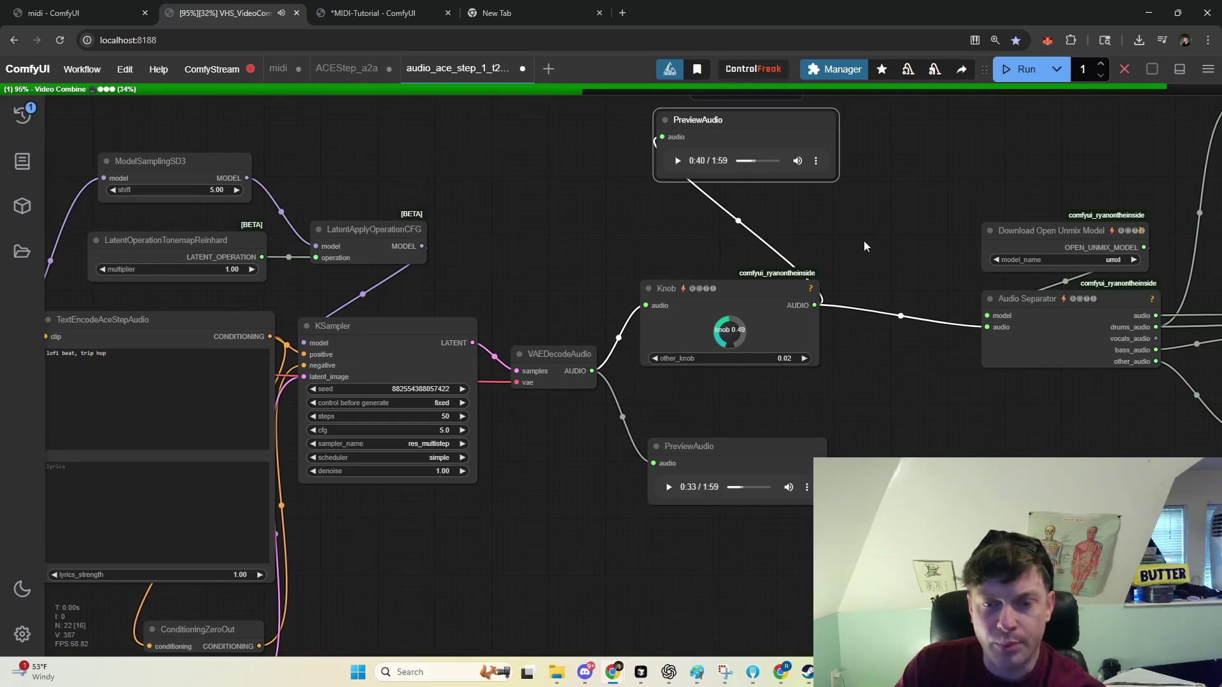
Nudge the Audio Separator and Download Open Unmix Model nodes upward and reposition the bass audio preview beside the separator.
scroll(723, 287, "down", 3)
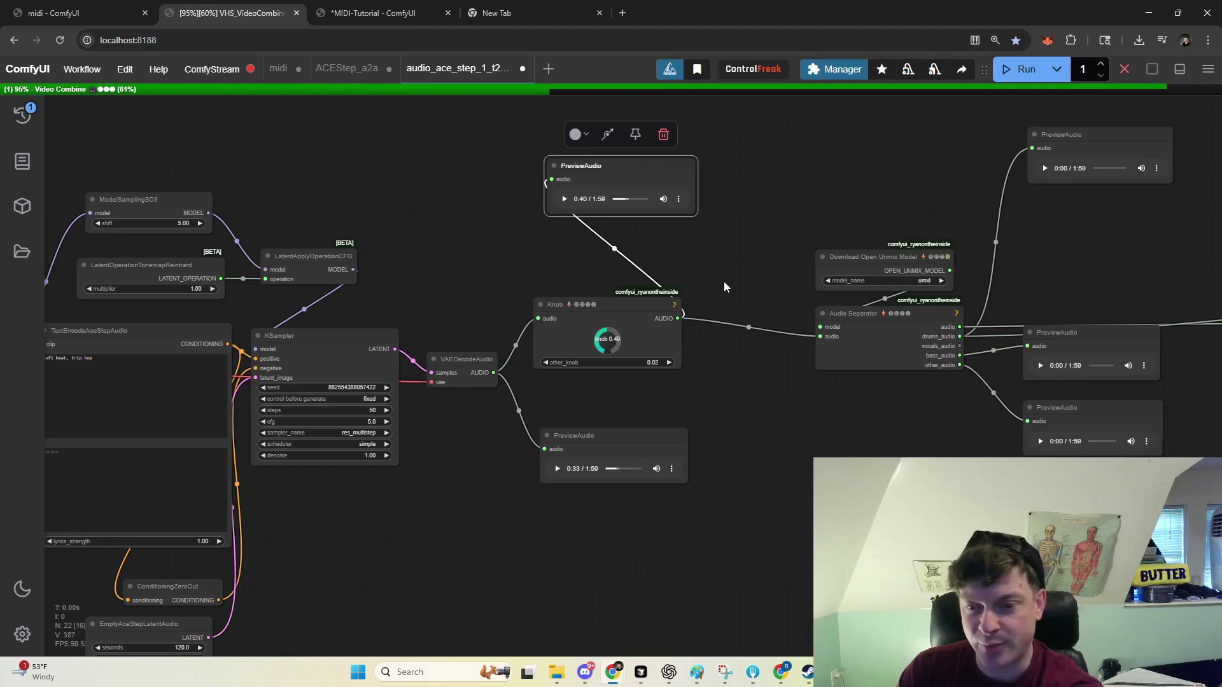
left_click_drag(739, 279, 605, 311)
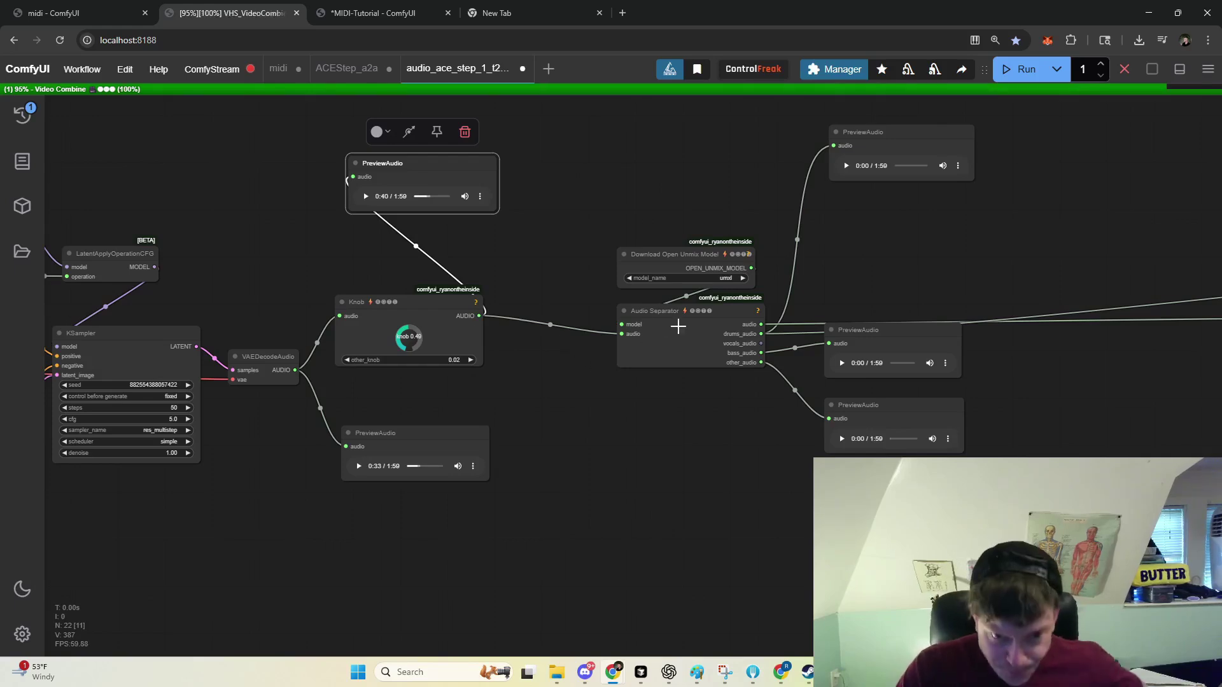
left_click_drag(678, 327, 674, 322)
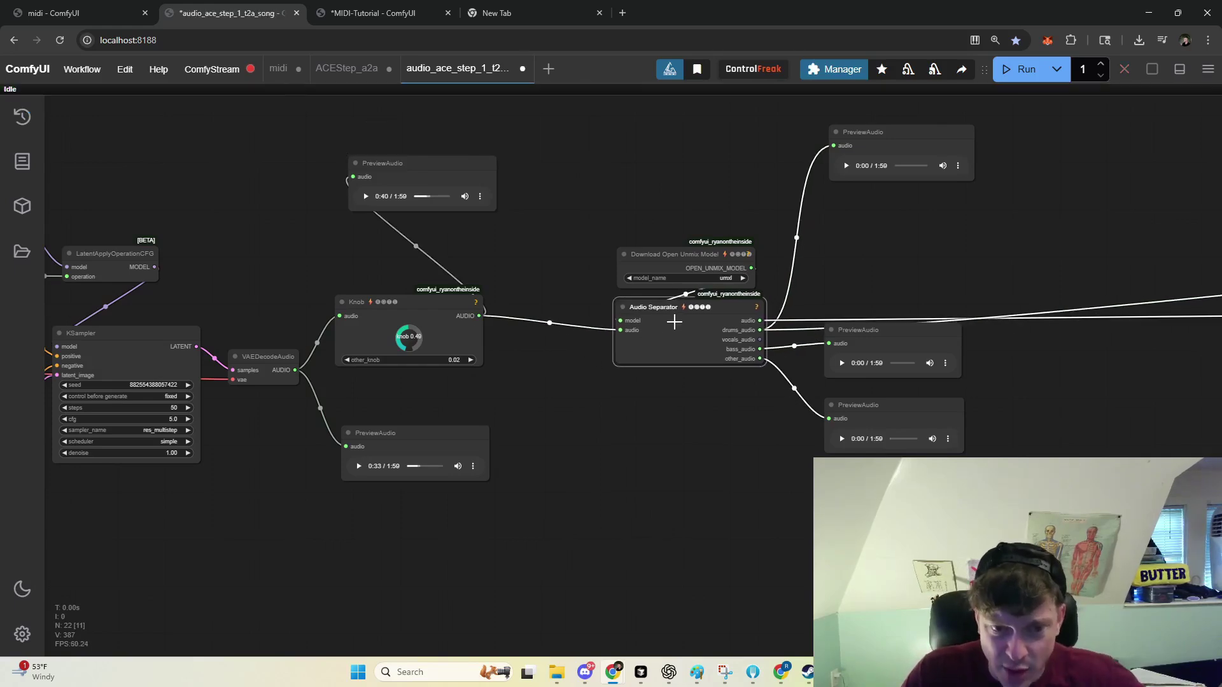
left_click_drag(668, 254, 670, 252)
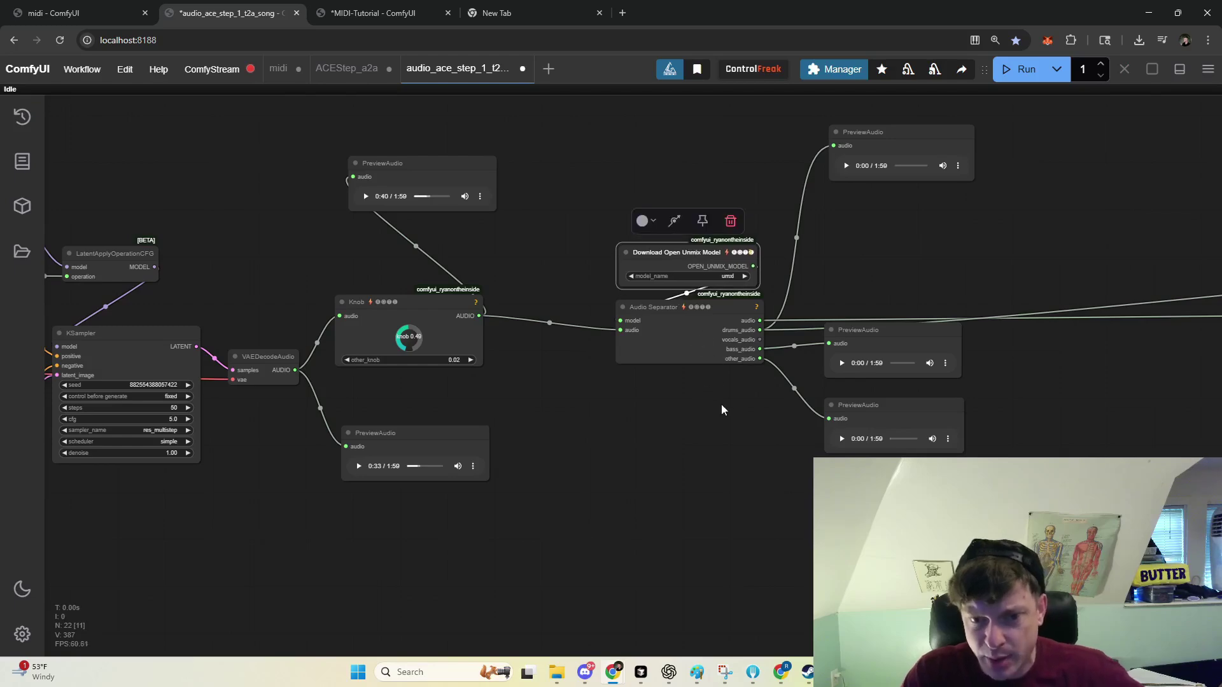
scroll(633, 395, "up", 6)
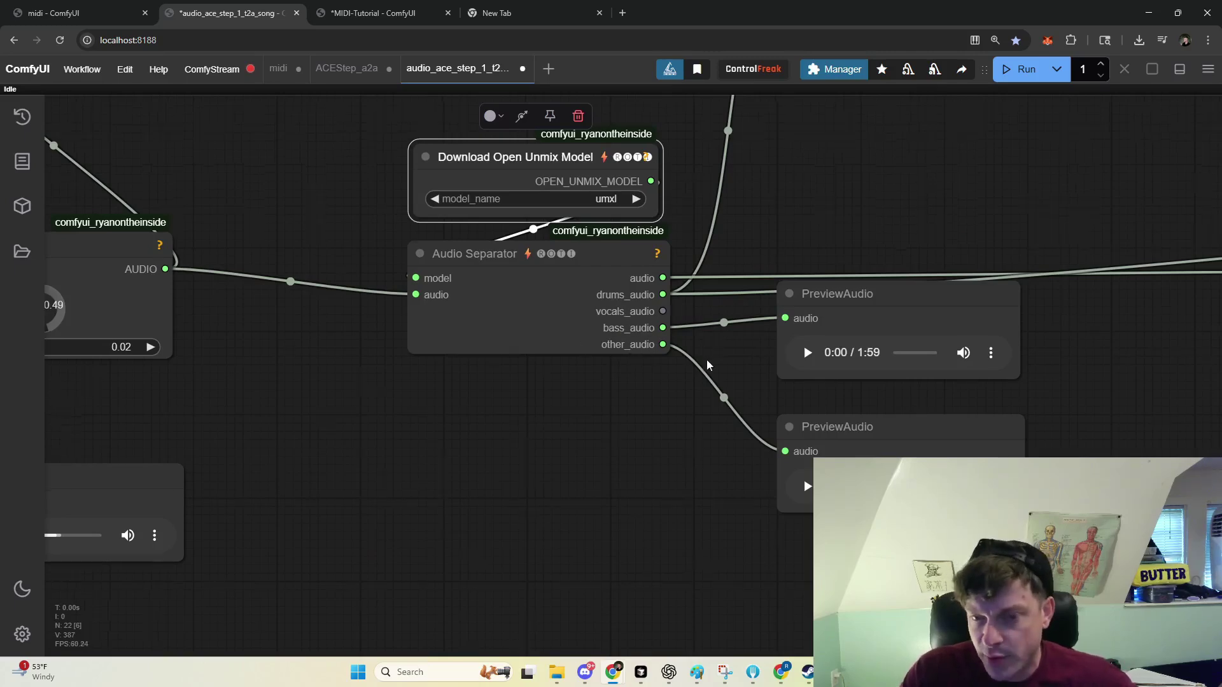
scroll(708, 364, "down", 3)
left_click_drag(695, 410, 713, 358)
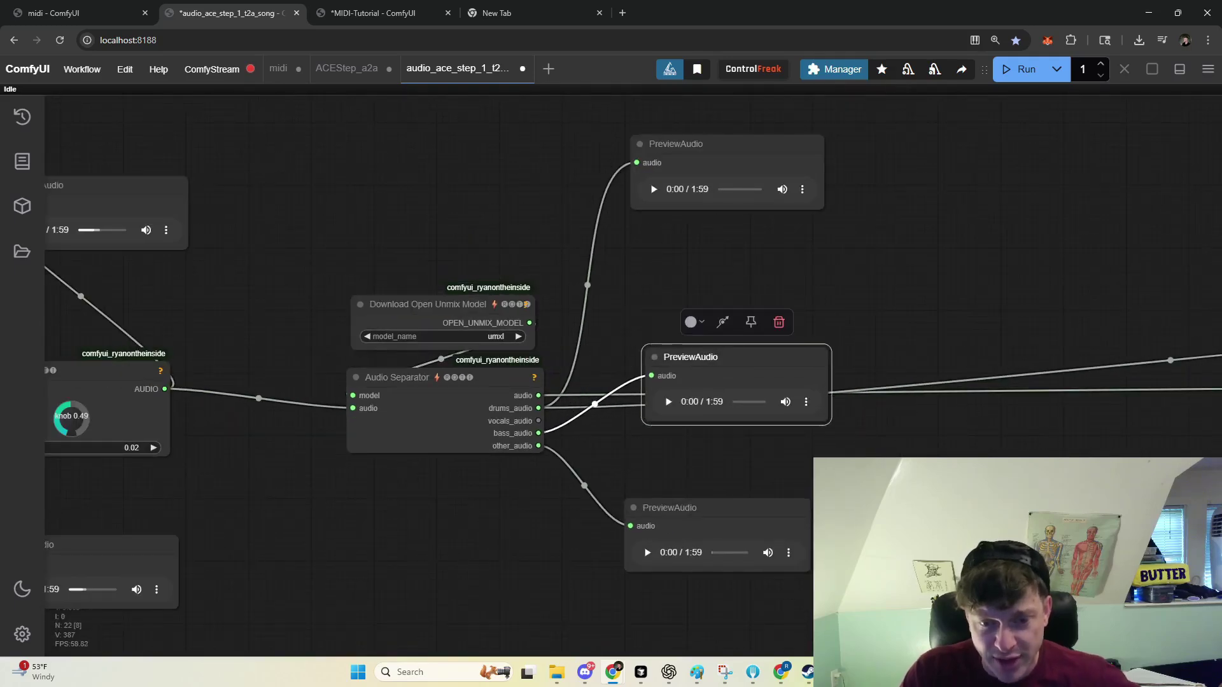
double_click(812, 493)
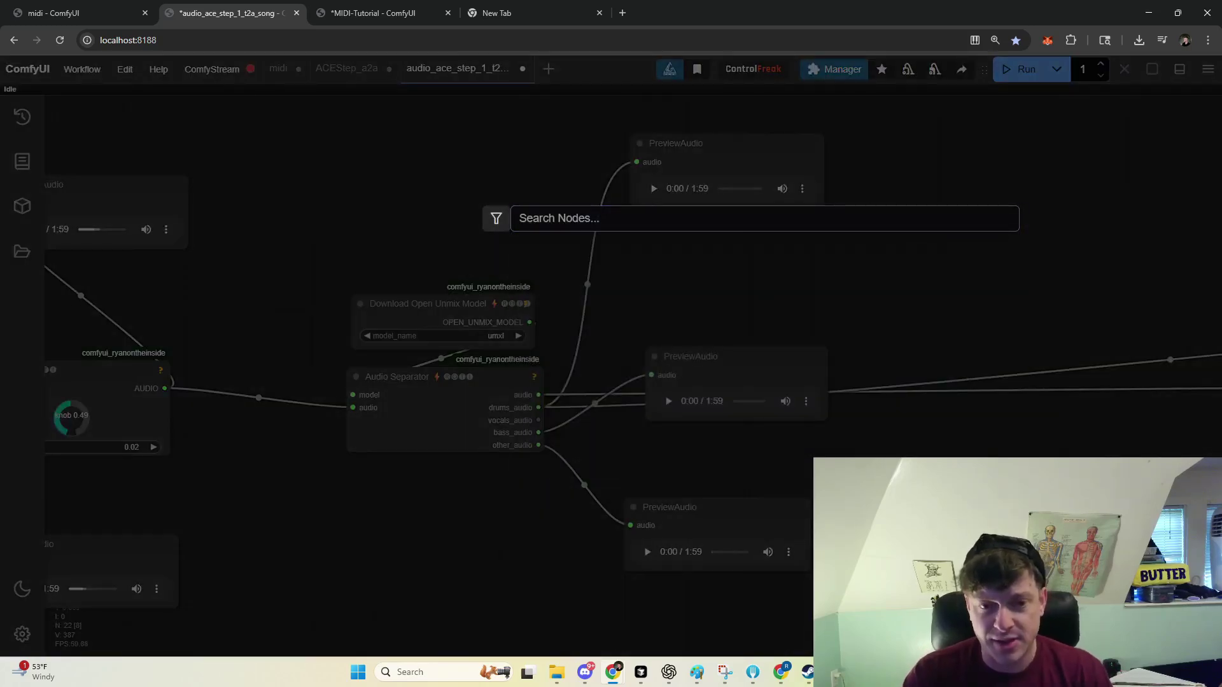
left_click(641, 218)
type("save")
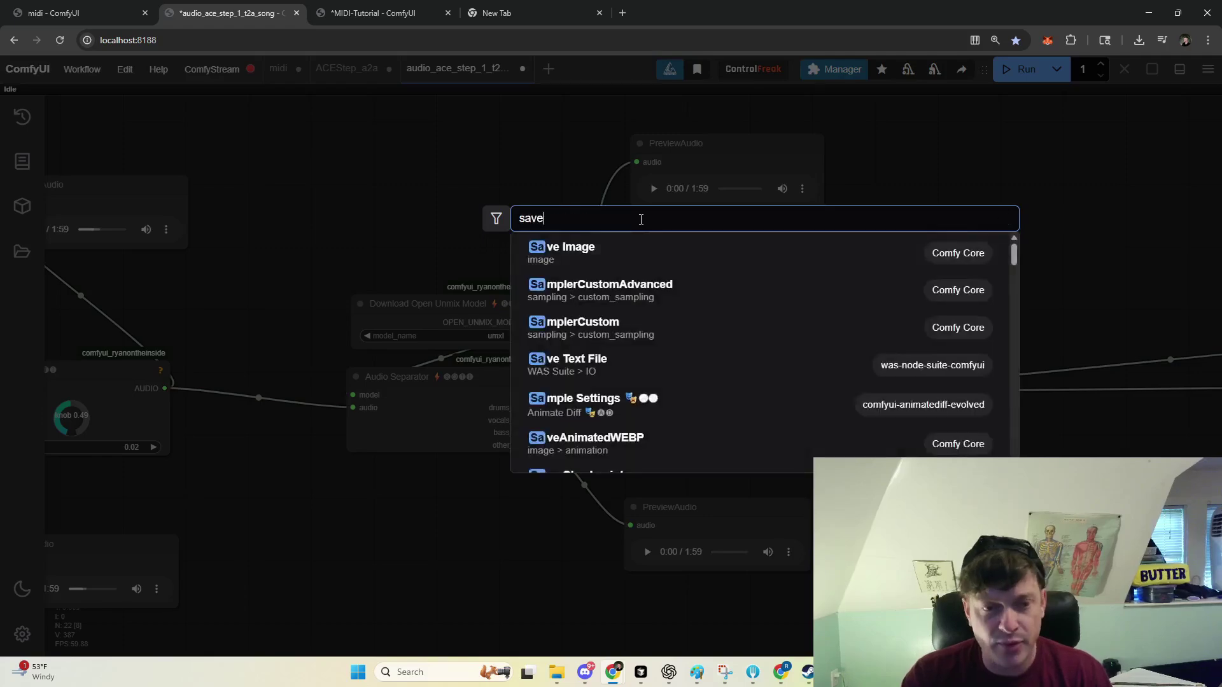
type(" au")
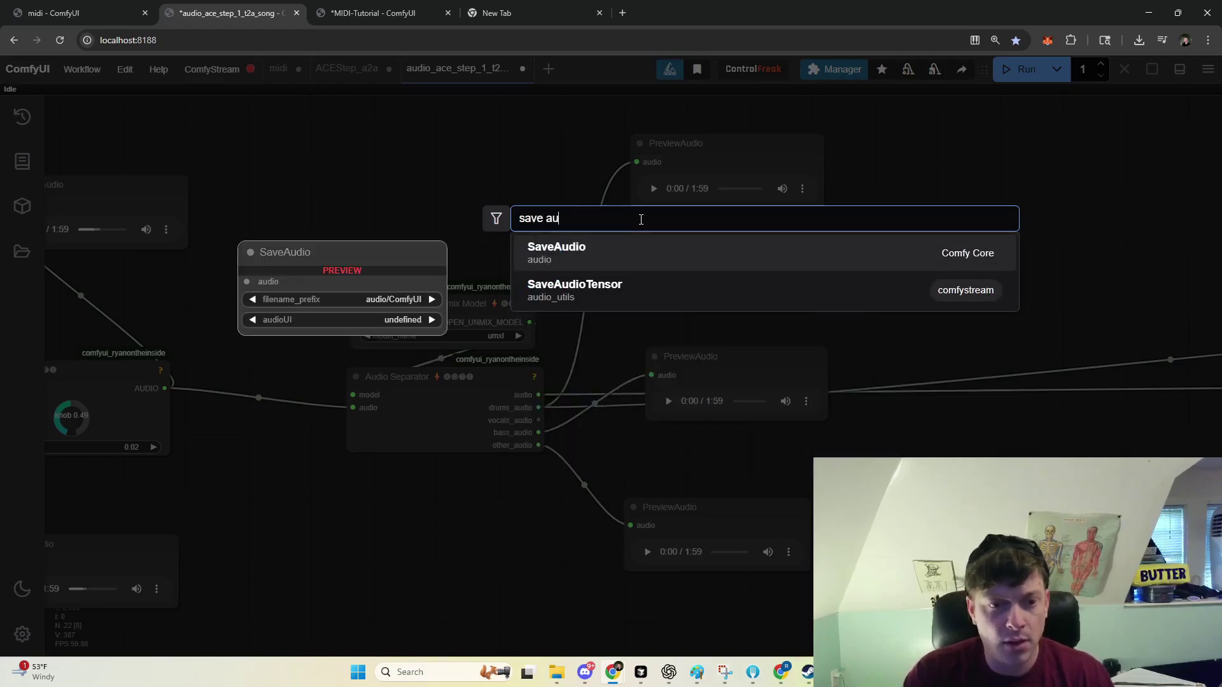
key("Return")
left_click(1003, 453)
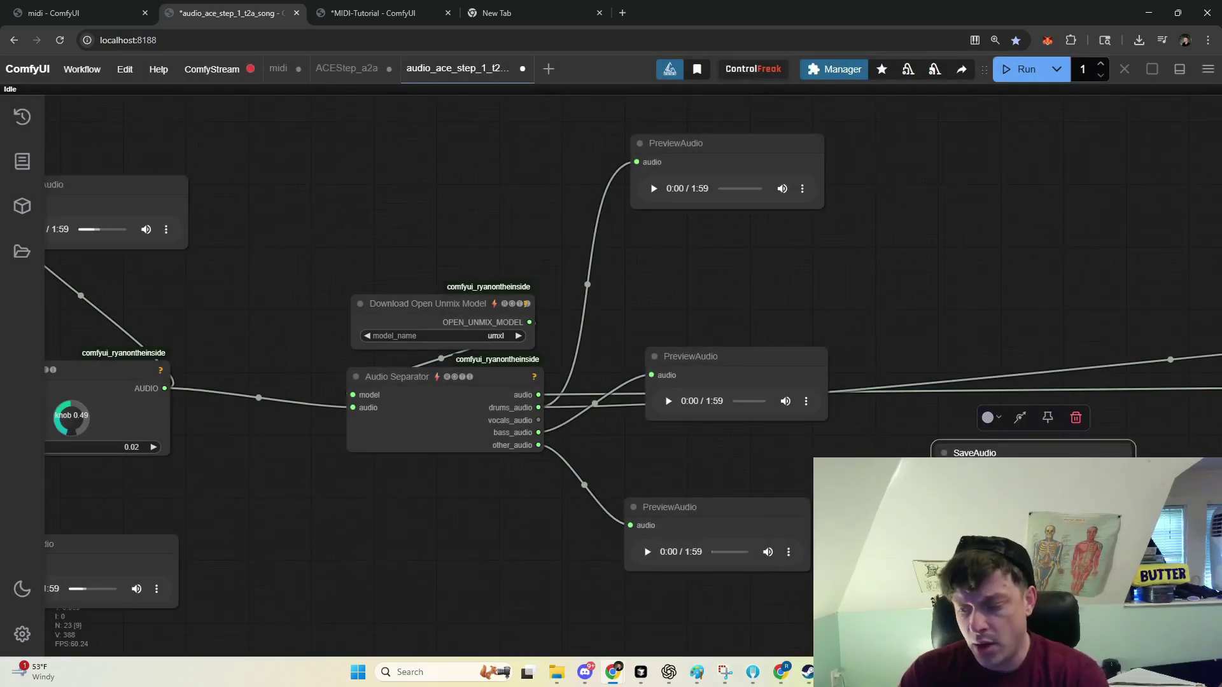
key("Delete")
Move the drums audio preview down so it sits just above the bass audio preview.
left_click_drag(989, 474, 926, 494)
scroll(877, 462, "down", 2)
scroll(927, 493, "down", 2)
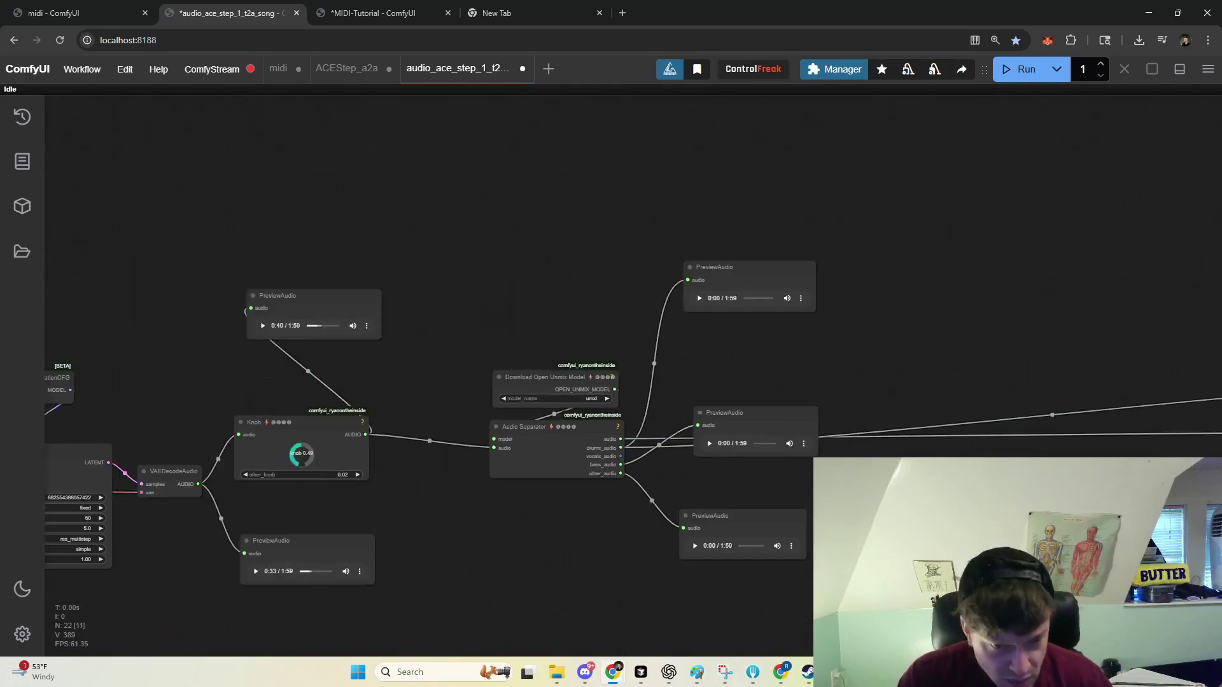
left_click_drag(775, 296, 787, 370)
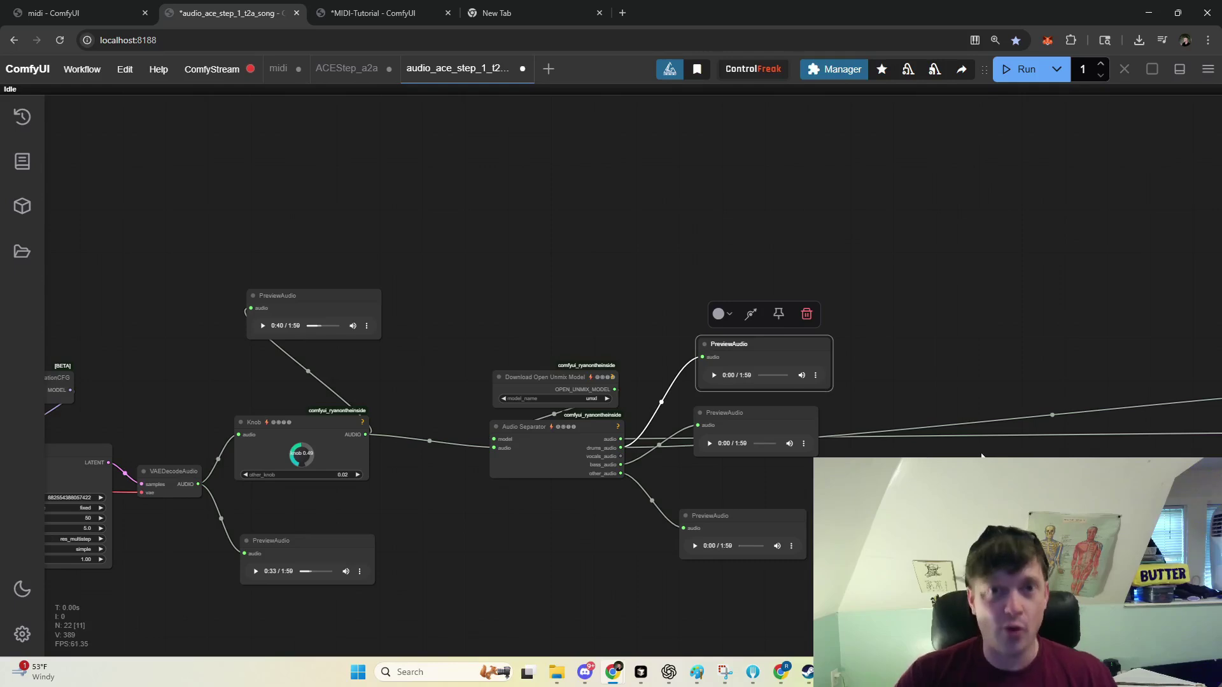
Select the feature extractor, mask, image conversion and video nodes together and move them closer to the audio previews.
left_click_drag(937, 456, 705, 433)
scroll(732, 445, "down", 7)
left_click_drag(1021, 477, 485, 464)
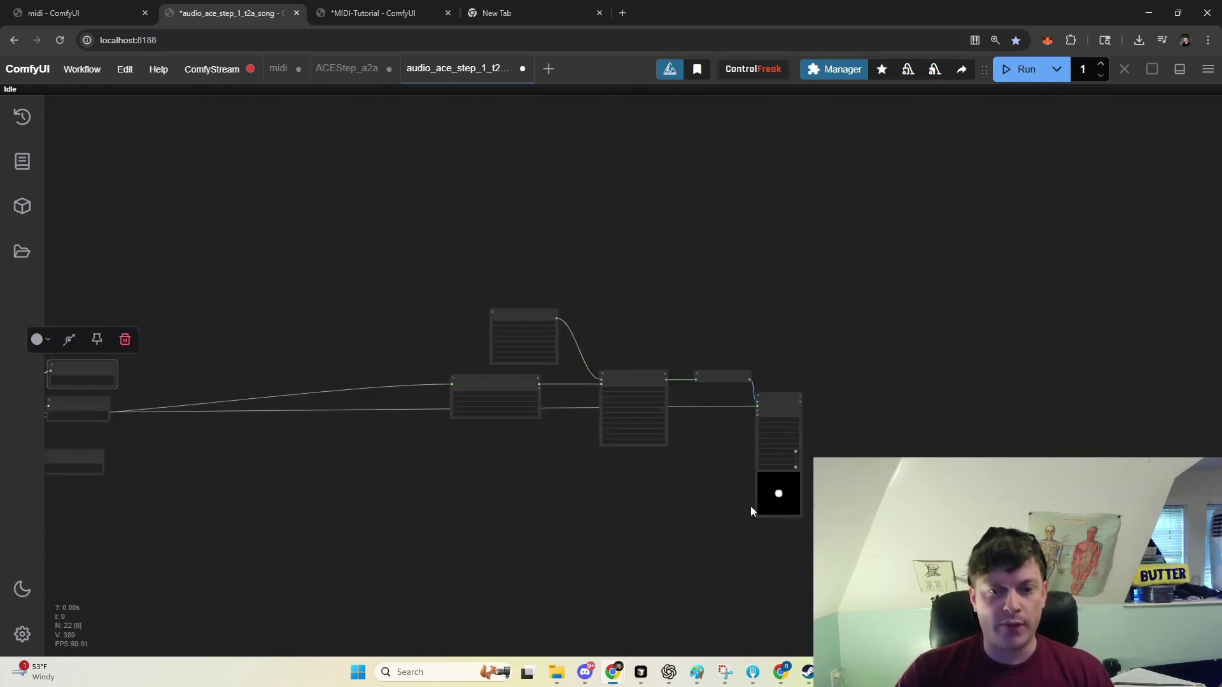
left_click_drag(930, 538, 417, 219)
left_click_drag(592, 356, 378, 356)
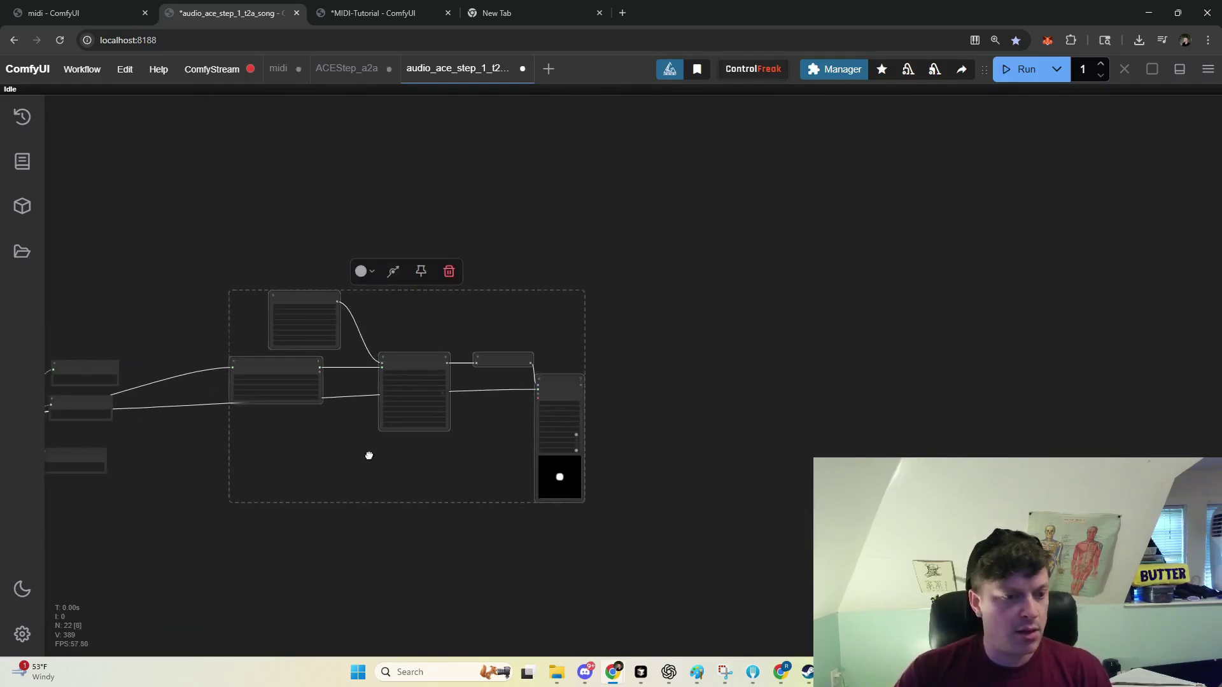
scroll(385, 454, "up", 9)
left_click_drag(370, 456, 602, 514)
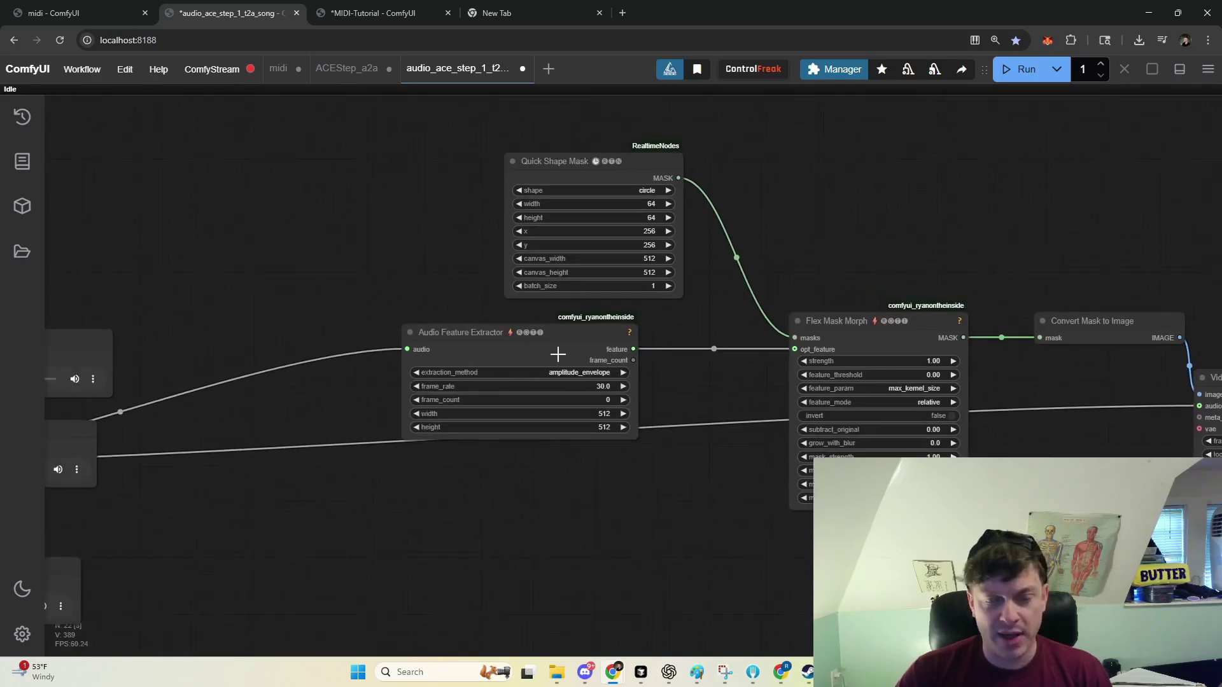
Shift the Audio Feature Extractor node slightly and select the Audio Separator node to highlight its connections.
left_click_drag(560, 347, 569, 346)
left_click_drag(371, 489, 816, 422)
left_click(198, 401)
scroll(764, 423, "right", 5)
scroll(764, 424, "up", 3)
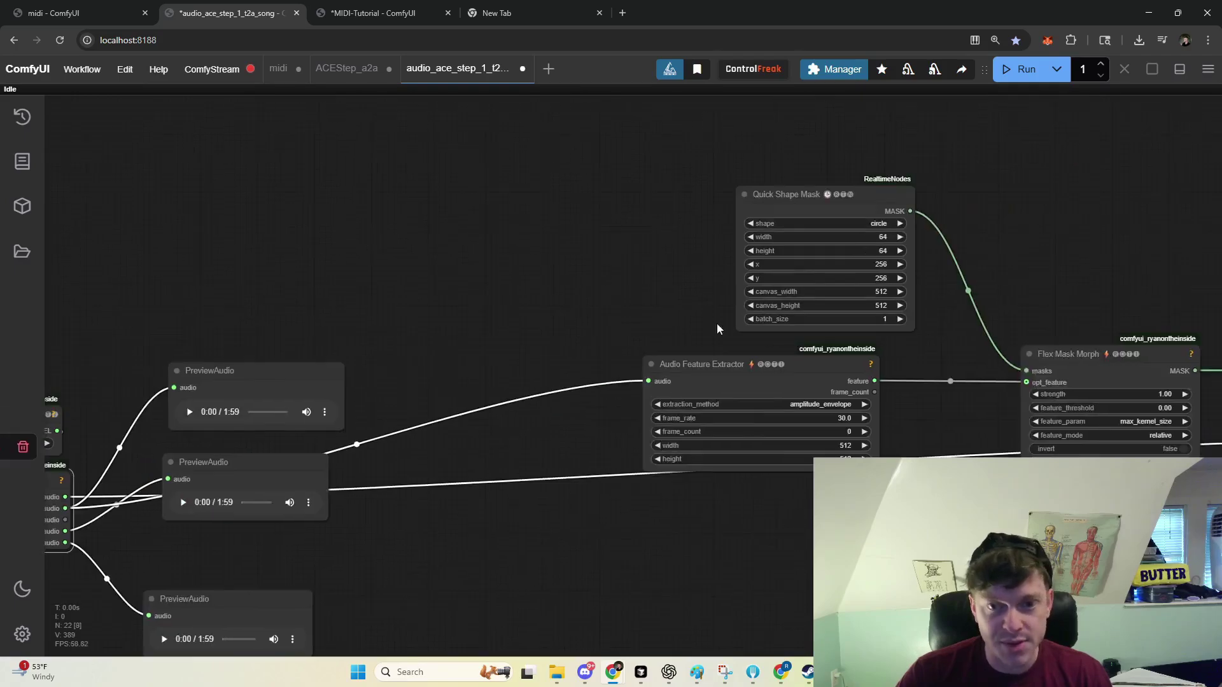
Tighten the layout by moving the Quick Shape Mask and Flex Mask Morph nodes and nudging the Audio Feature Extractor.
left_click_drag(810, 200, 762, 193)
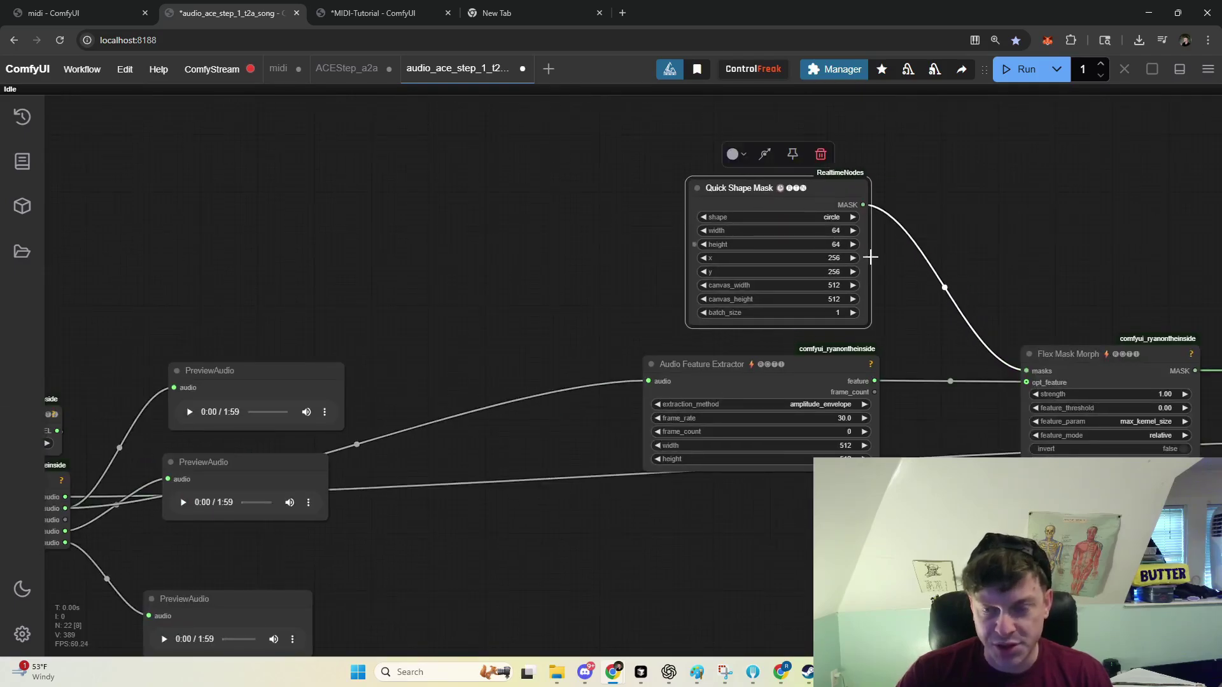
left_click_drag(870, 259, 614, 180)
scroll(614, 182, "right", 1)
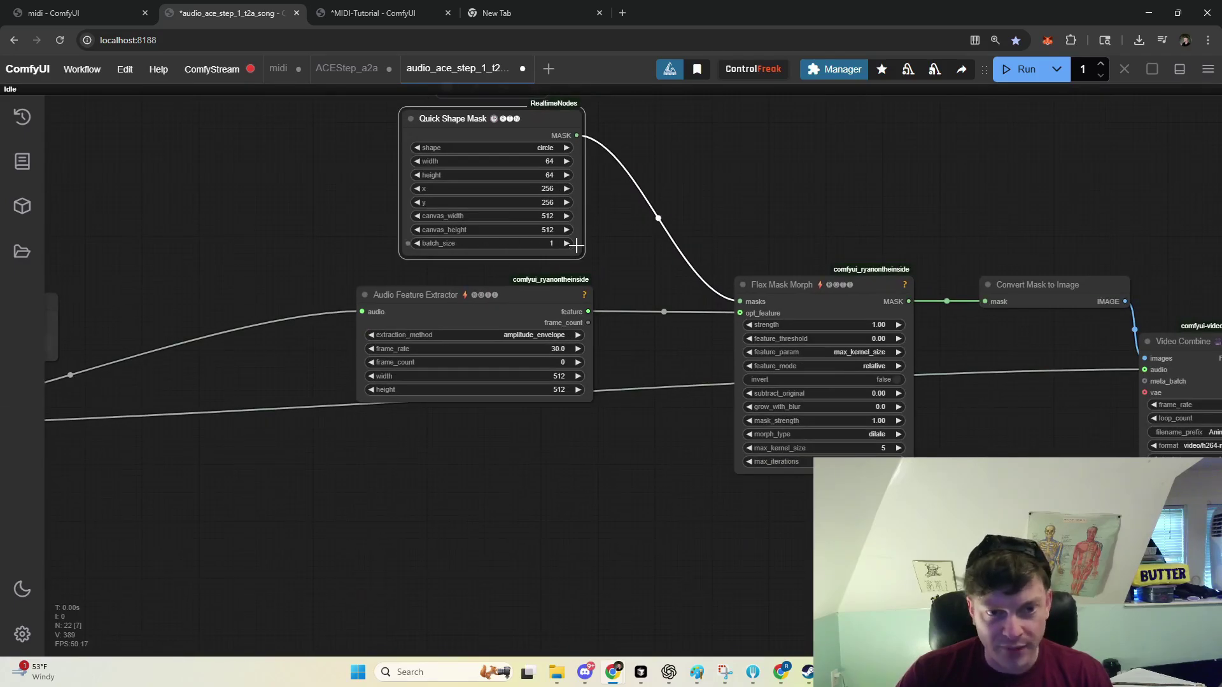
left_click_drag(817, 291, 751, 285)
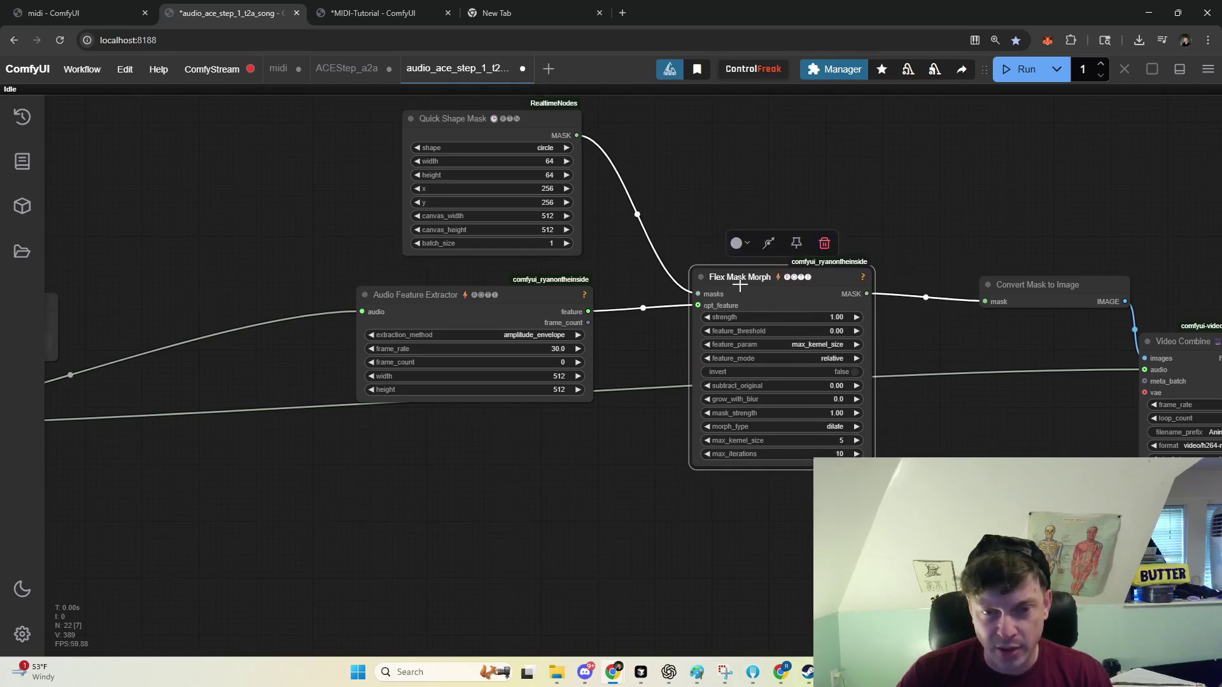
left_click_drag(497, 304, 491, 305)
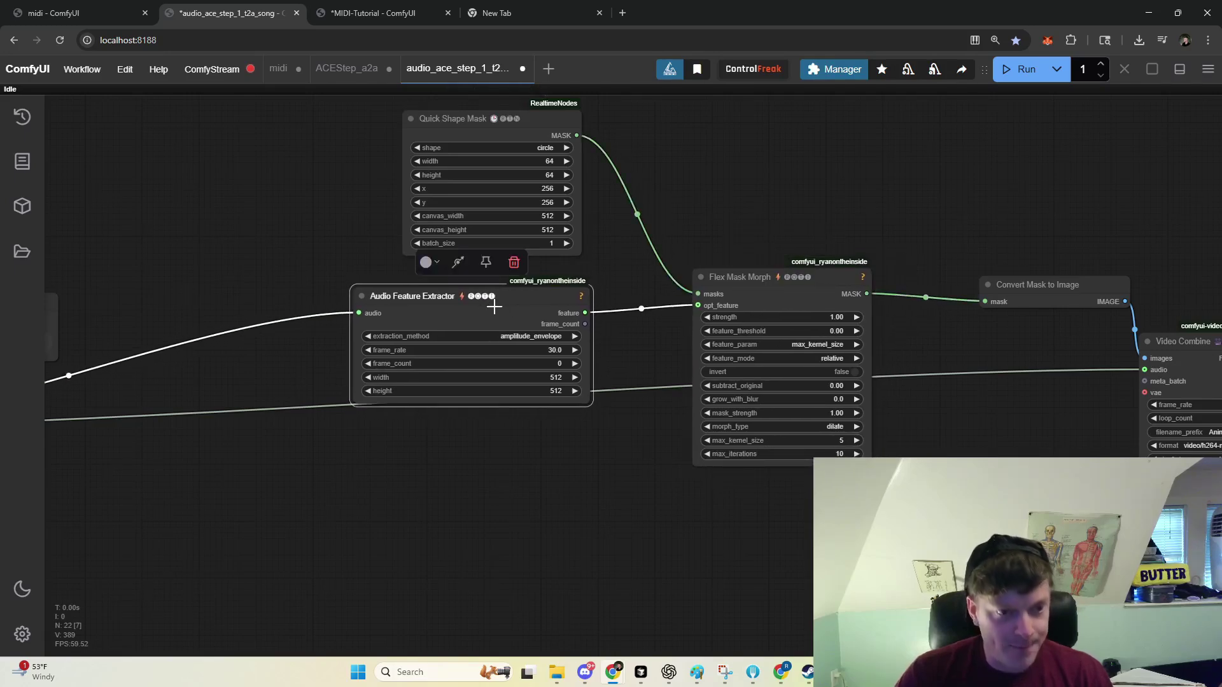
left_click_drag(692, 318, 689, 320)
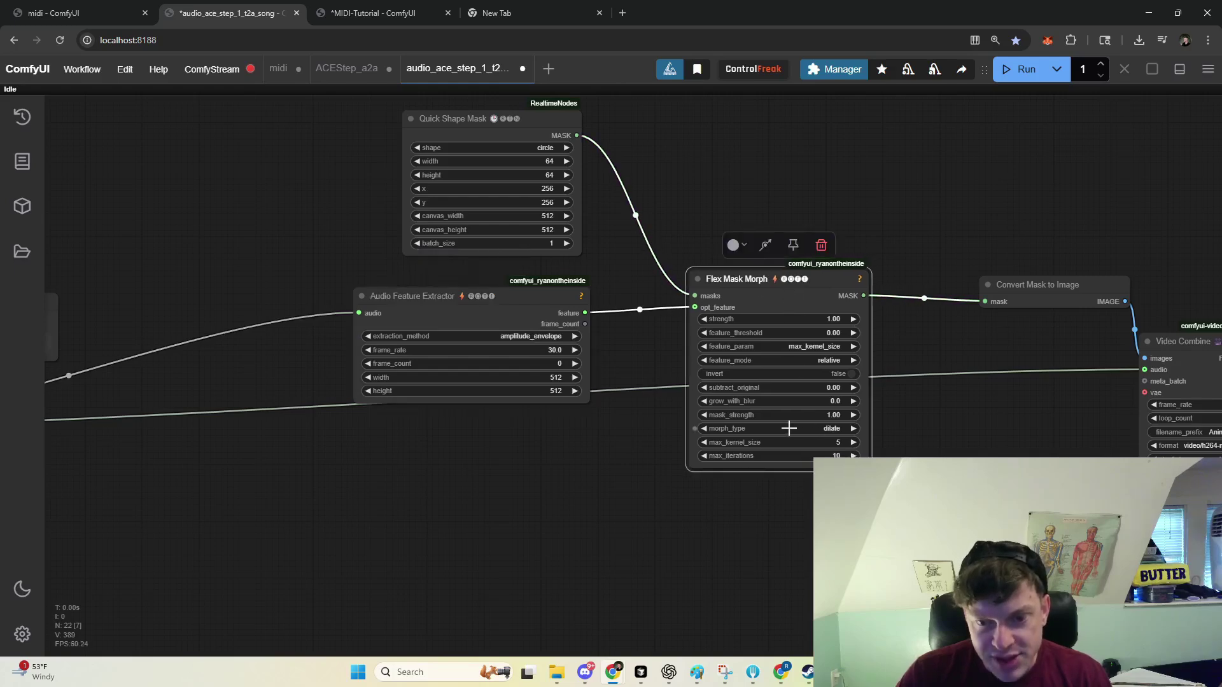
Examine the generated mask video in the Video Combine node's preview.
scroll(993, 422, "down", 4)
left_click_drag(996, 422, 702, 317)
scroll(879, 320, "up", 4)
left_click_drag(833, 469, 878, 401)
scroll(879, 401, "up", 3)
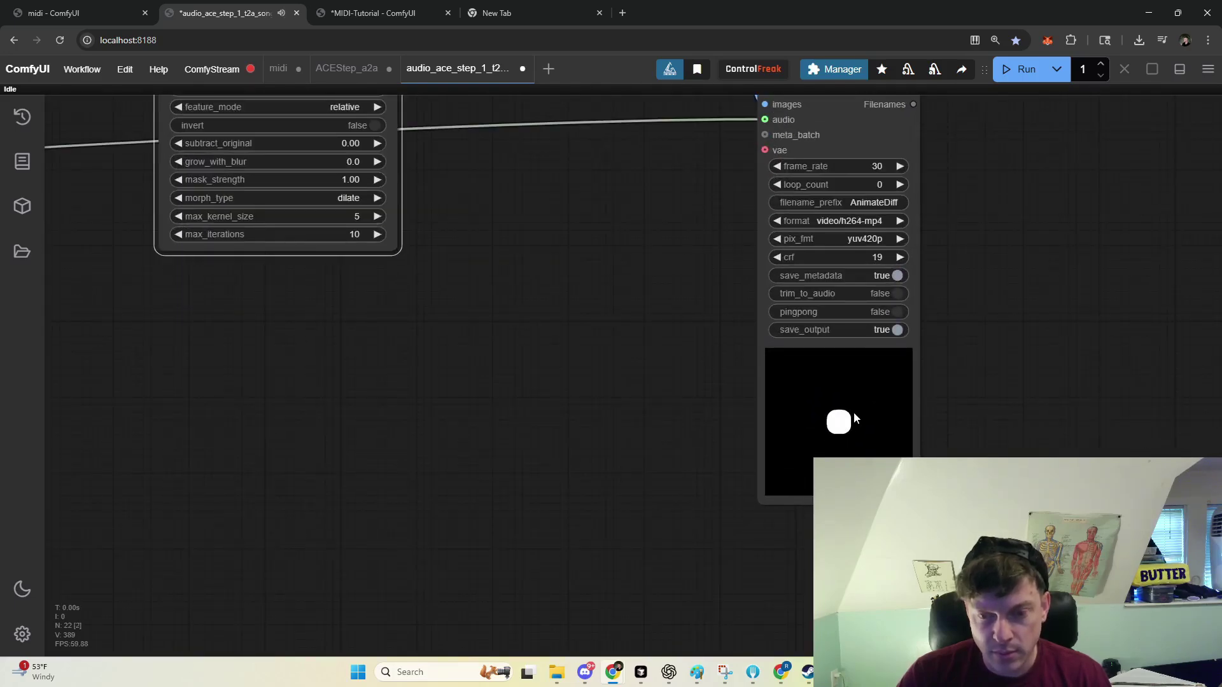
Search the node library for "flex", browse the matching nodes and close the search without adding one.
scroll(853, 418, "down", 2)
scroll(853, 415, "down", 5)
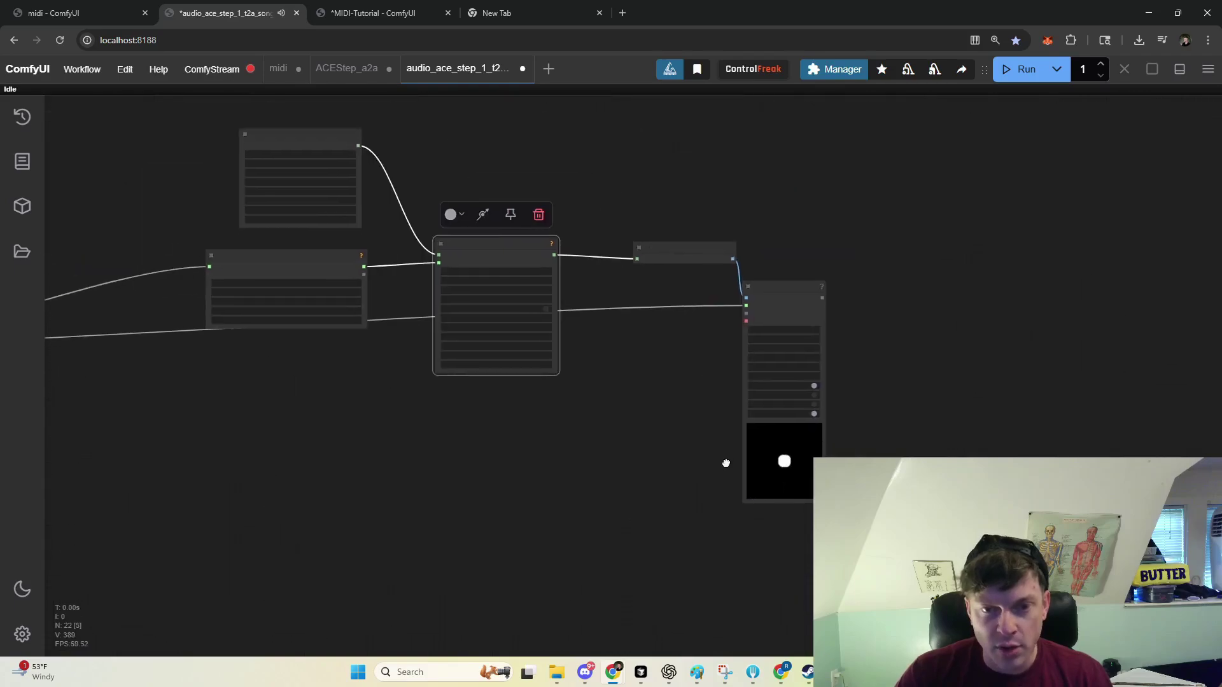
double_click(907, 355)
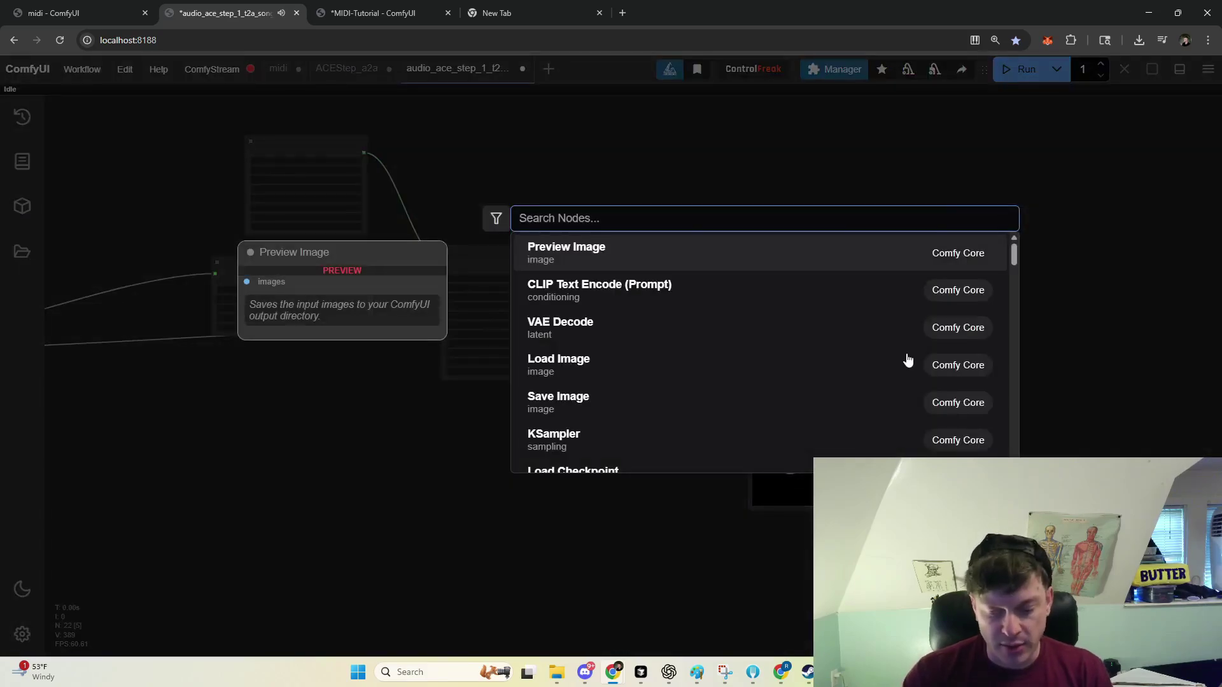
type("flex")
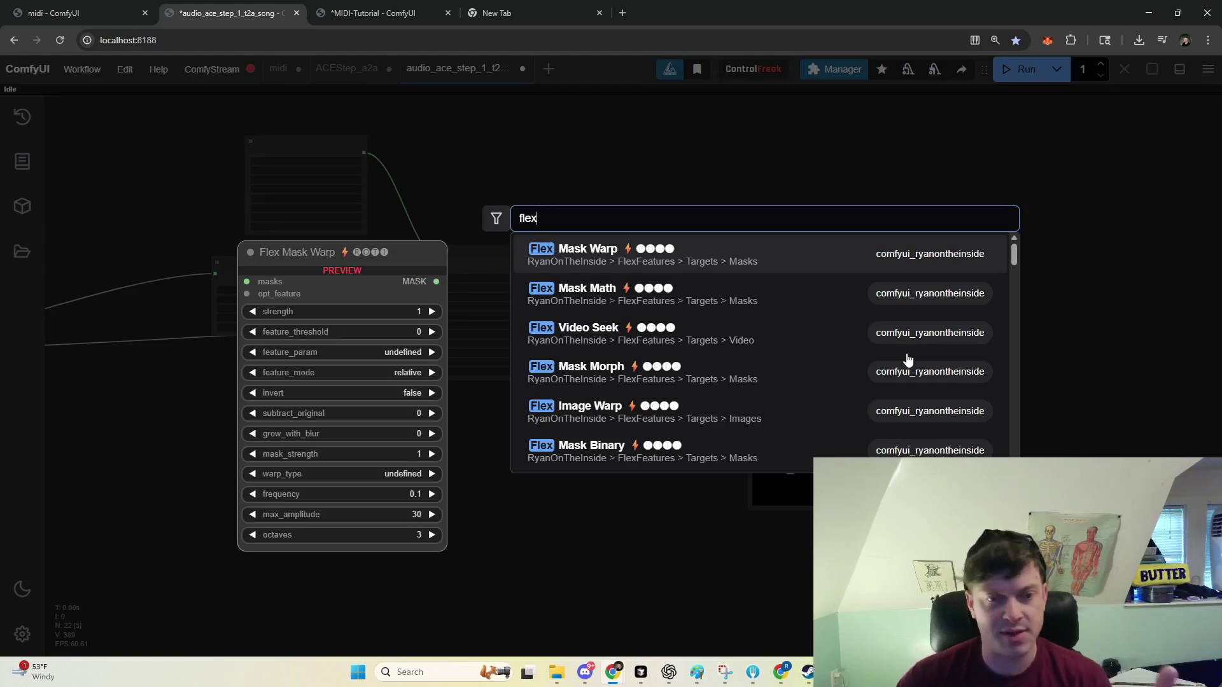
key("Down")
key("Down")
key("Down")
key("Down")
key("Down")
key("Escape")
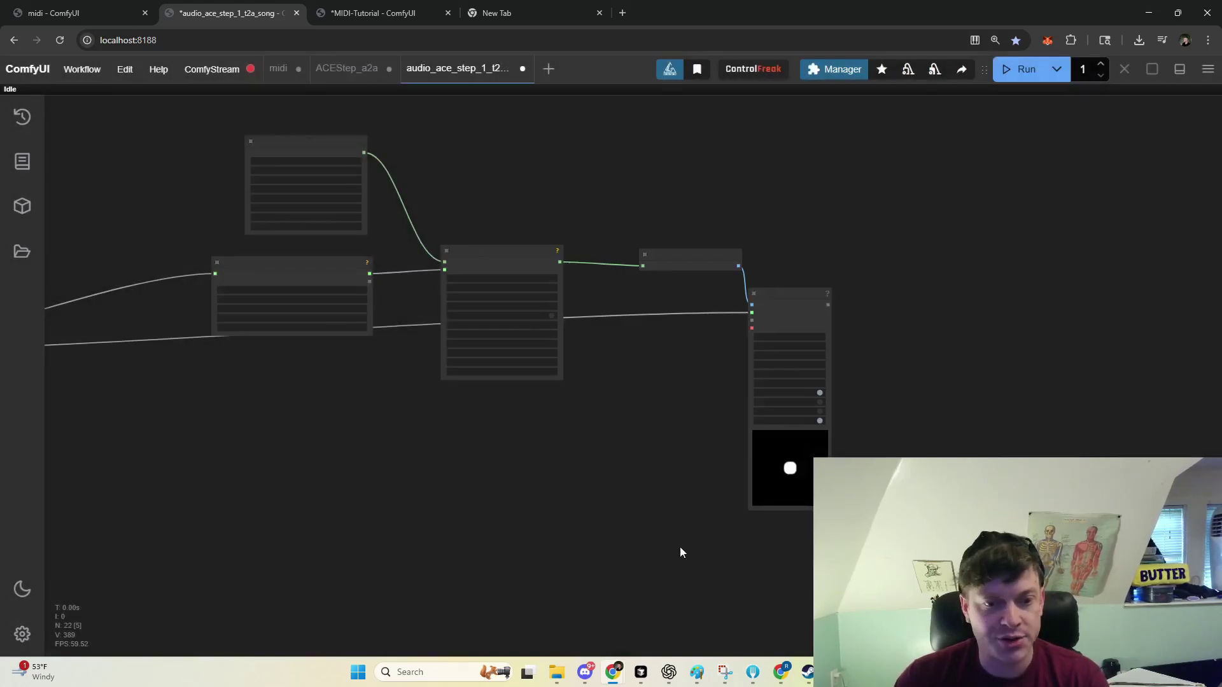
Move the Audio Feature Extractor closer to the audio previews and pull a new link from its feature output into empty space.
left_click_drag(680, 550, 969, 481)
left_click_drag(648, 451, 757, 531)
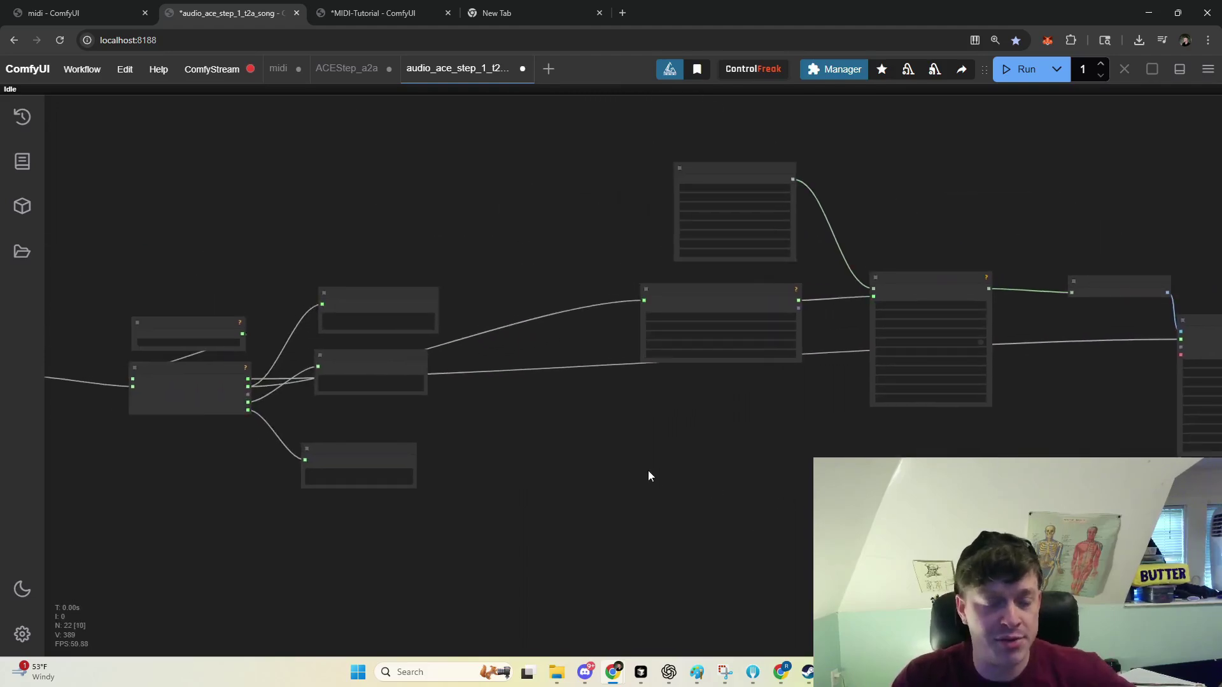
scroll(783, 363, "up", 3)
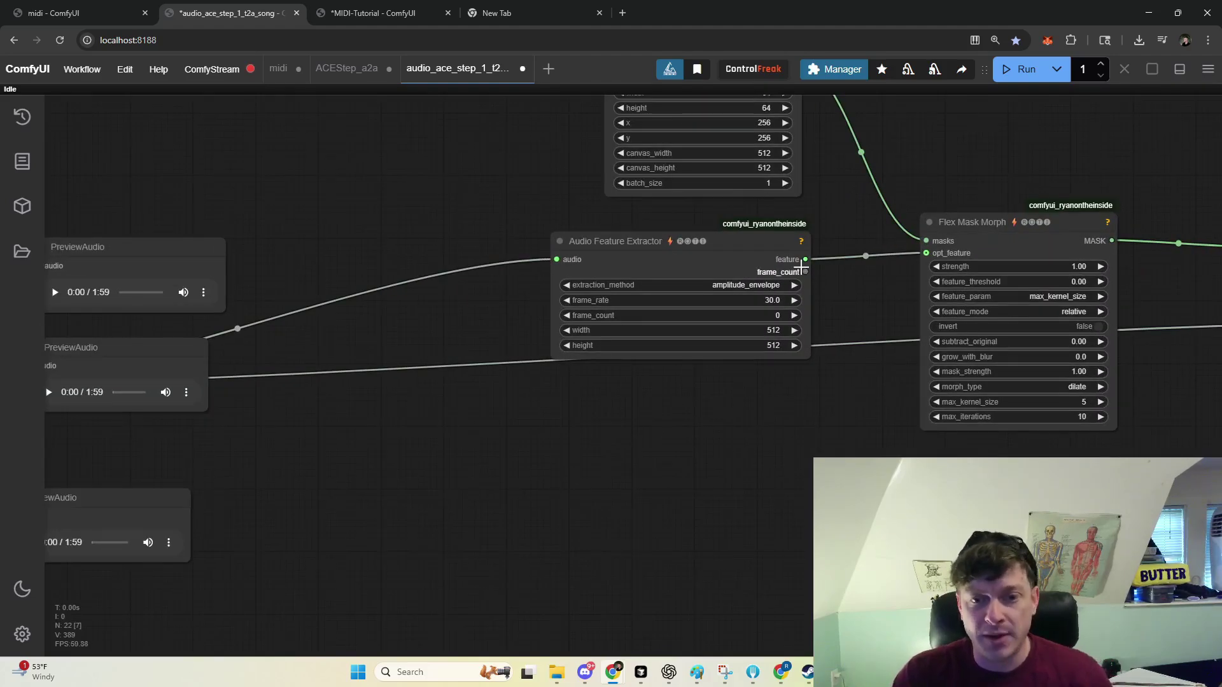
left_click_drag(748, 255, 552, 455)
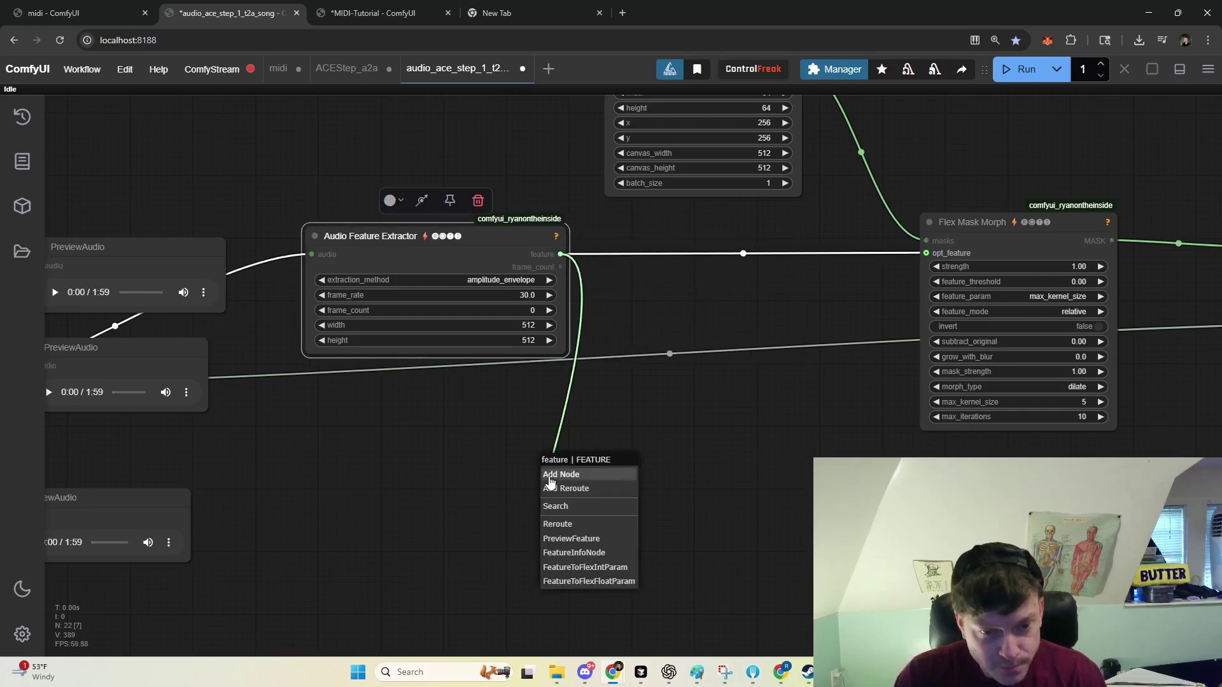
Add a Feature To Flex Float Param node on the new link, place it below the extractor and connect it to Flex Mask Morph's mask_strength.
left_click(592, 584)
left_click_drag(695, 445, 621, 450)
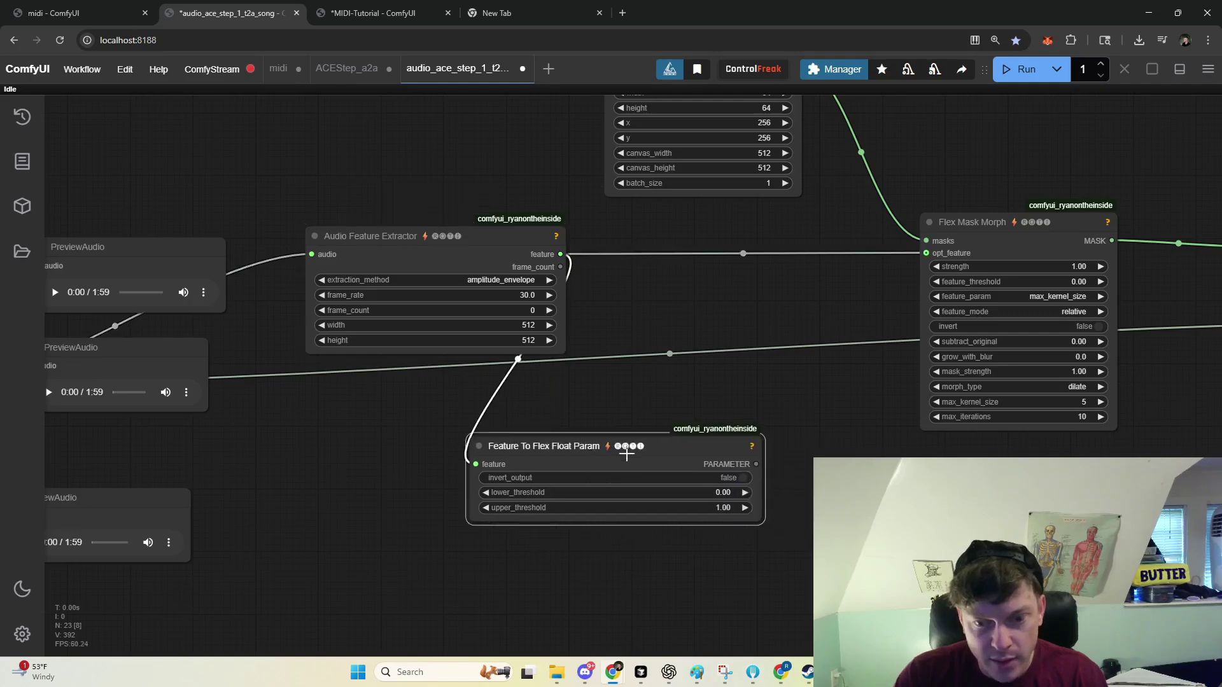
left_click_drag(756, 464, 926, 373)
left_click_drag(872, 417, 791, 397)
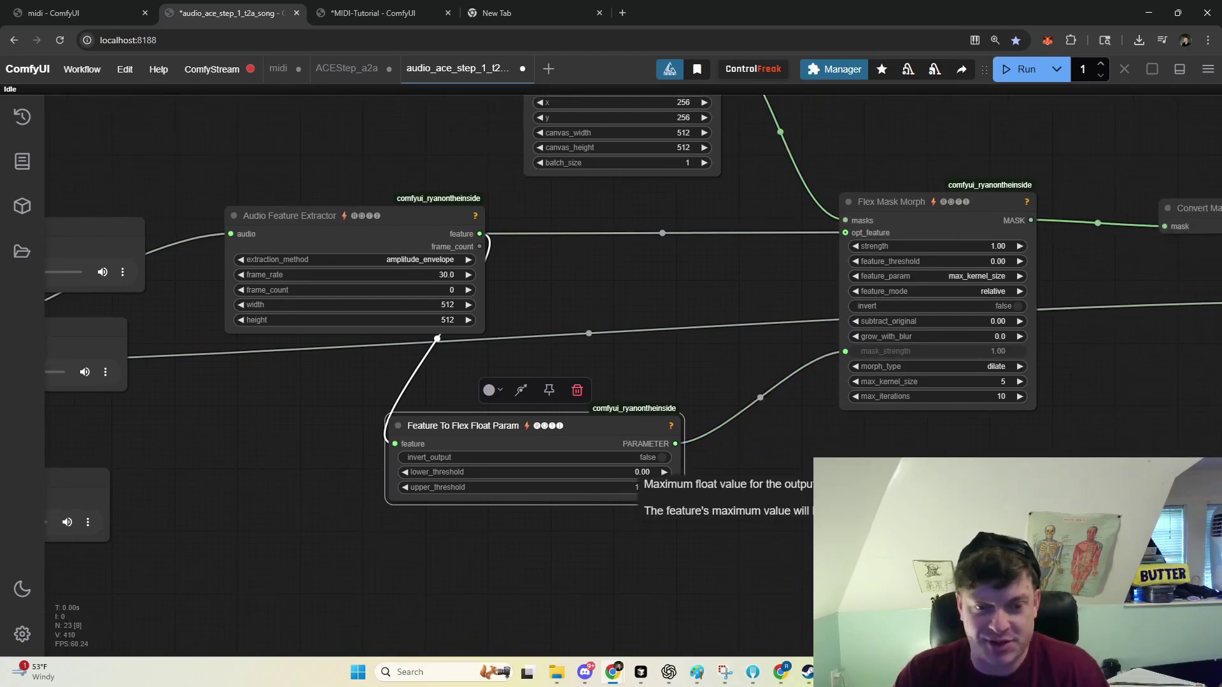
Delete the Feature To Flex Float Param node.
scroll(942, 477, "down", 5)
left_click_drag(942, 477, 765, 476)
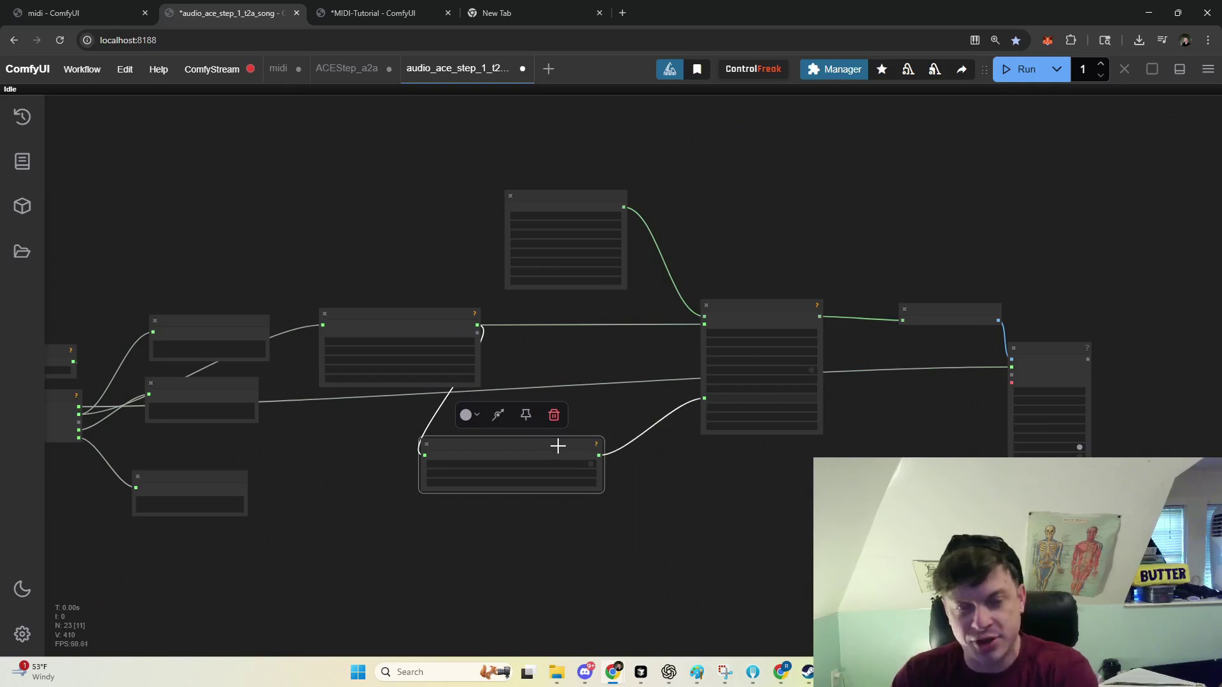
key("Delete")
Review the whole workflow from the checkpoint loader through stem separation to the final video output.
scroll(715, 507, "down", 5)
left_click_drag(758, 428, 1014, 384)
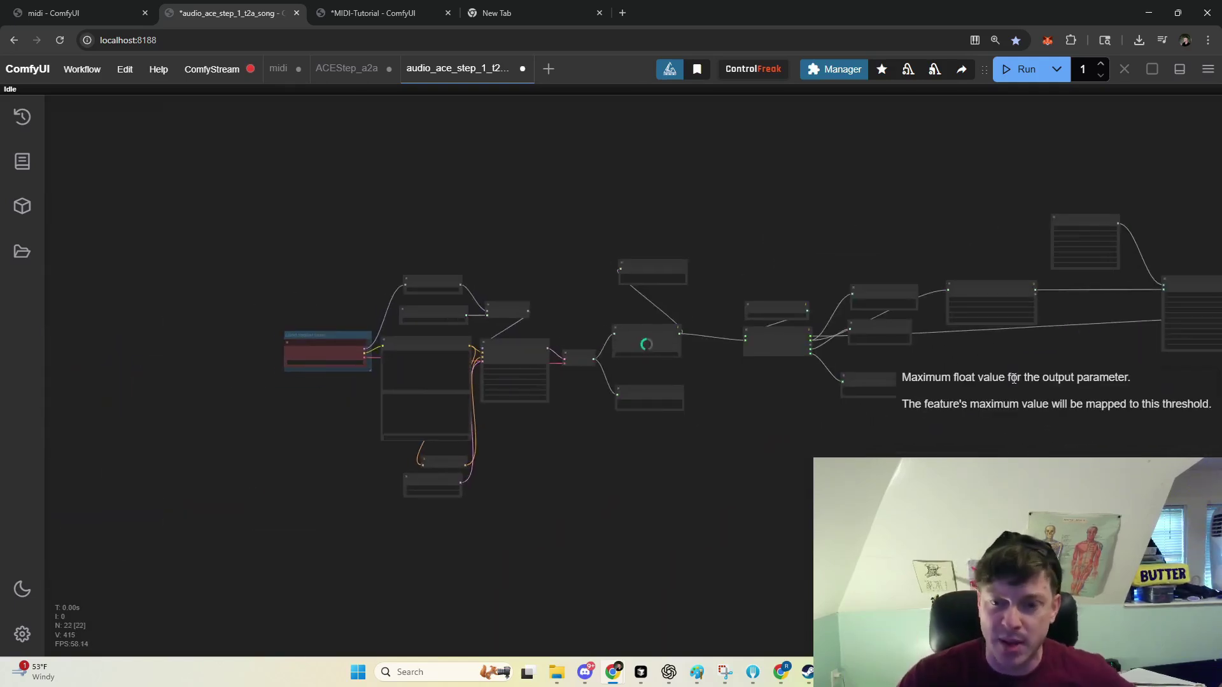
scroll(1053, 421, "down", 2)
scroll(938, 411, "down", 2)
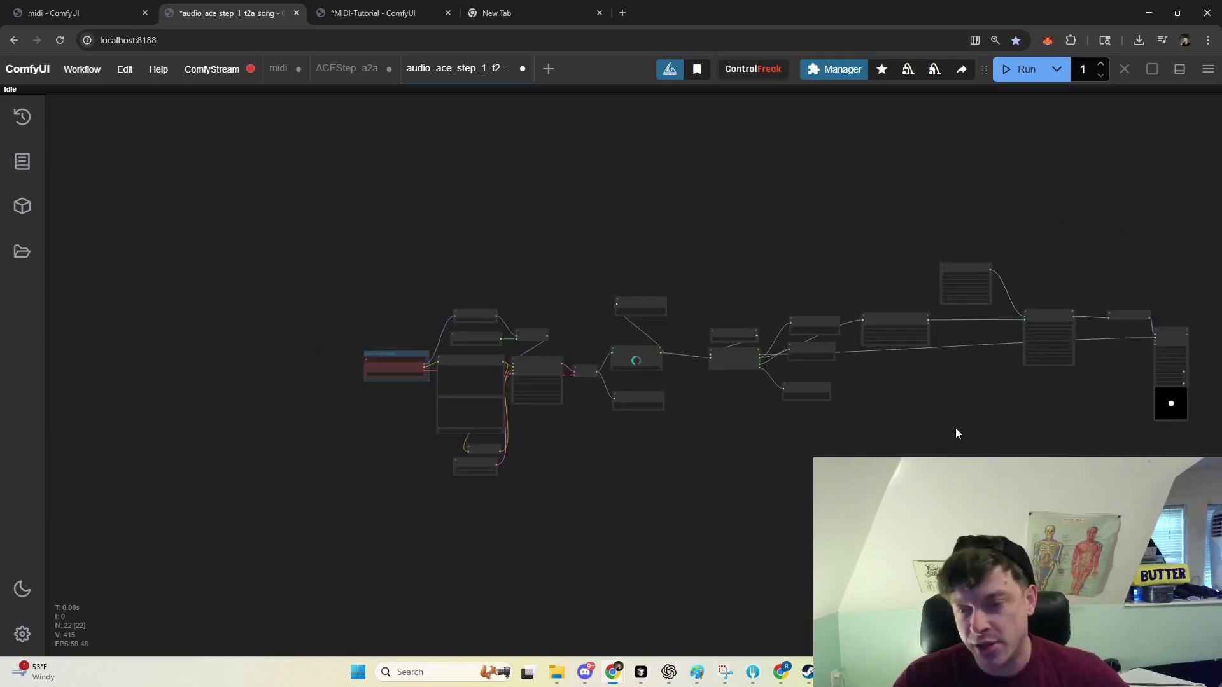
left_click_drag(956, 428, 868, 428)
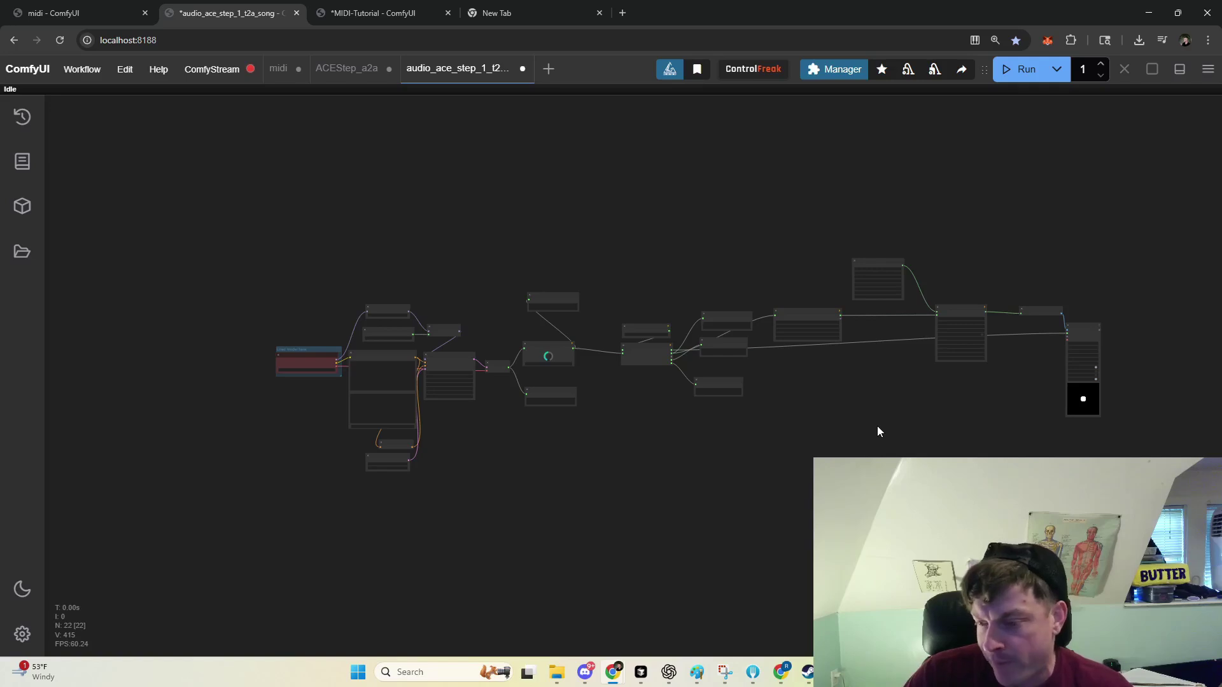
scroll(891, 421, "down", 2)
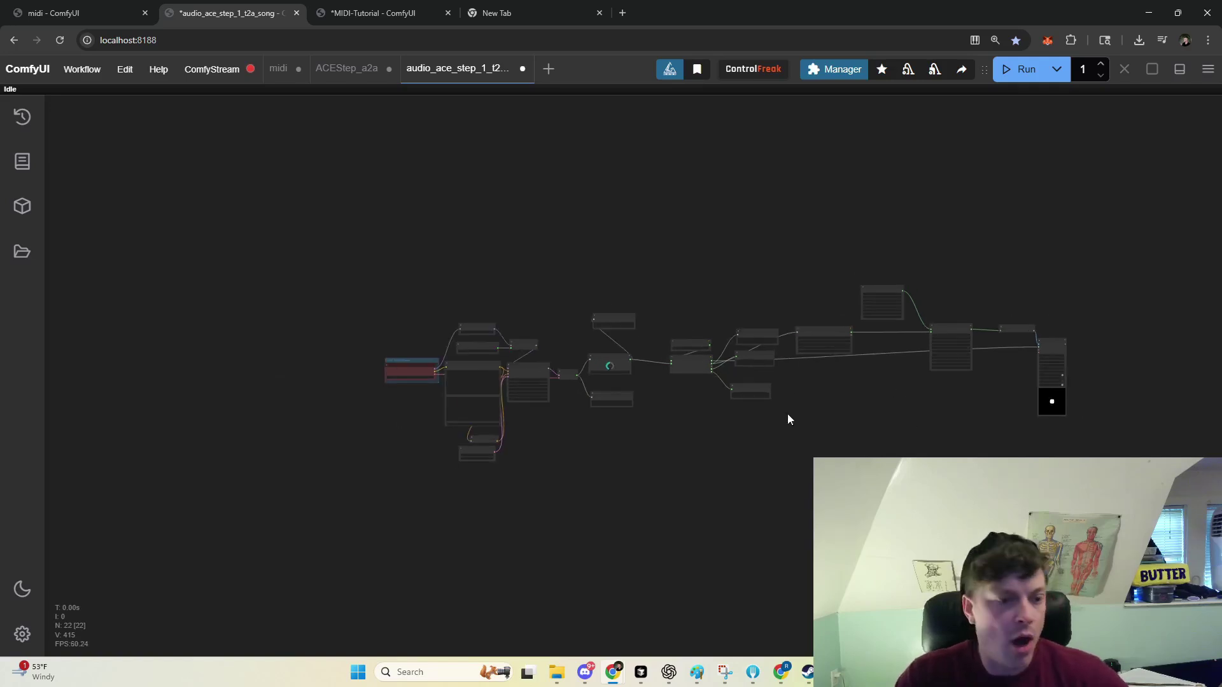
scroll(834, 432, "down", 2)
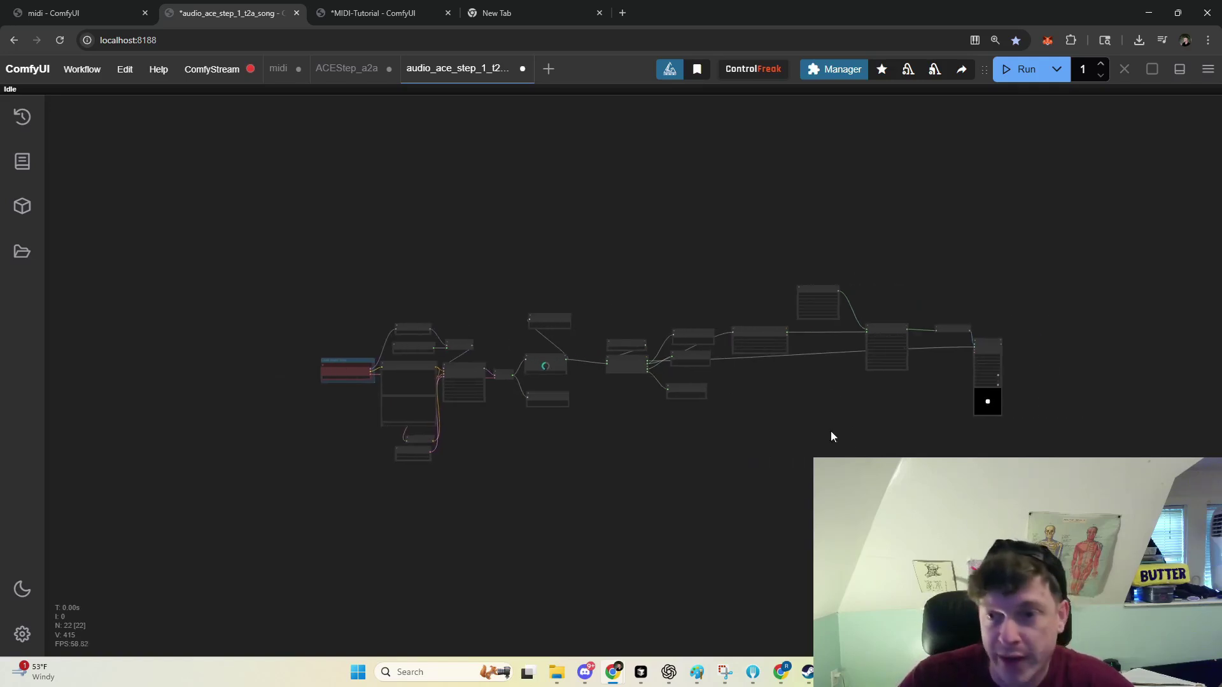